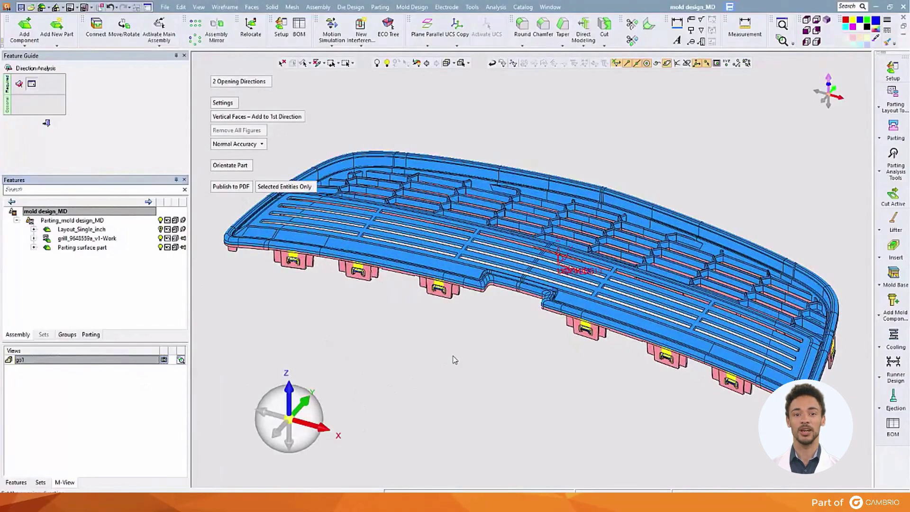
# Step: Restore the saved view of the grille after orbiting it and close the Direction Analysis
pyautogui.moveTo(454, 356); pyautogui.dragTo(438, 365, button='middle')
pyautogui.click(110, 360)
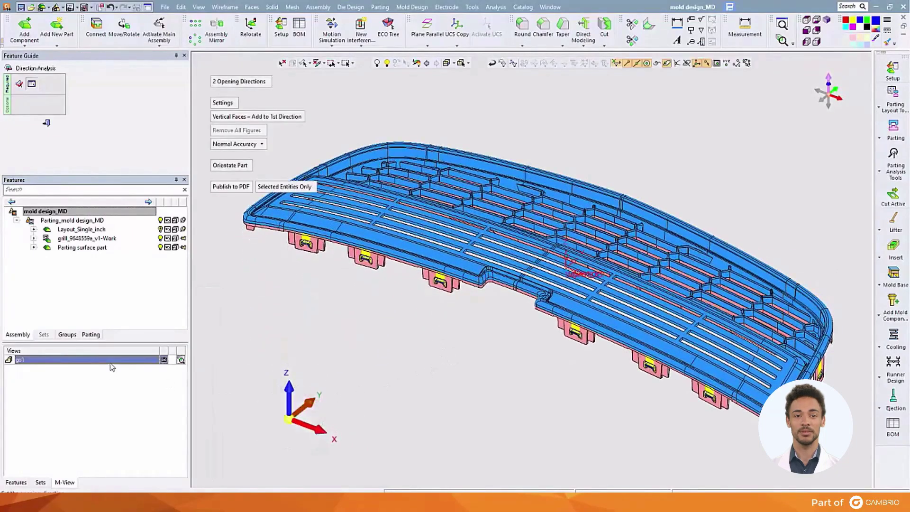
pyautogui.doubleClick(110, 360)
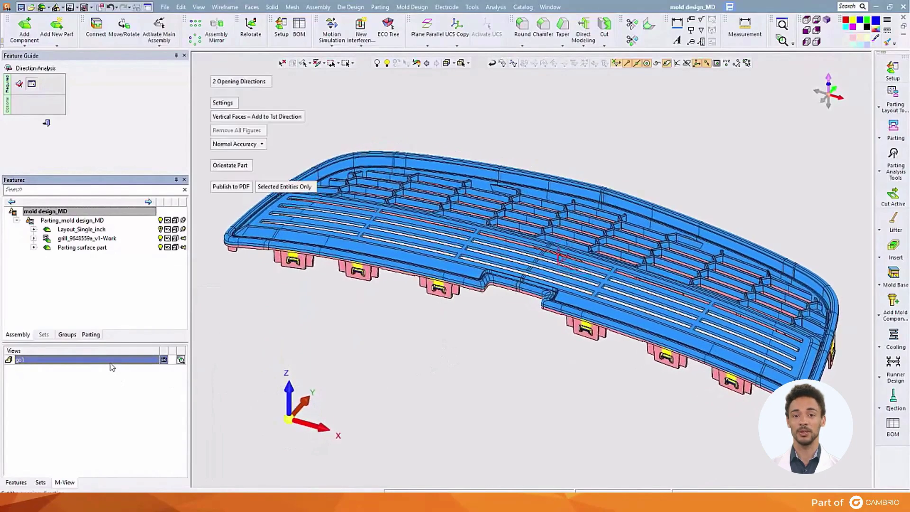
pyautogui.click(49, 125)
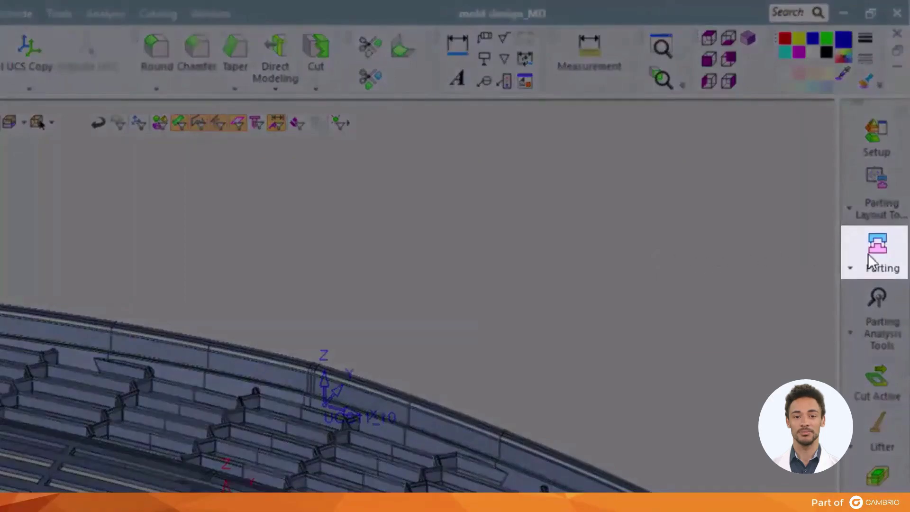
# Step: Start QuickSplit on the grille part and add a new parting direction named Cavity-01
pyautogui.click(868, 254)
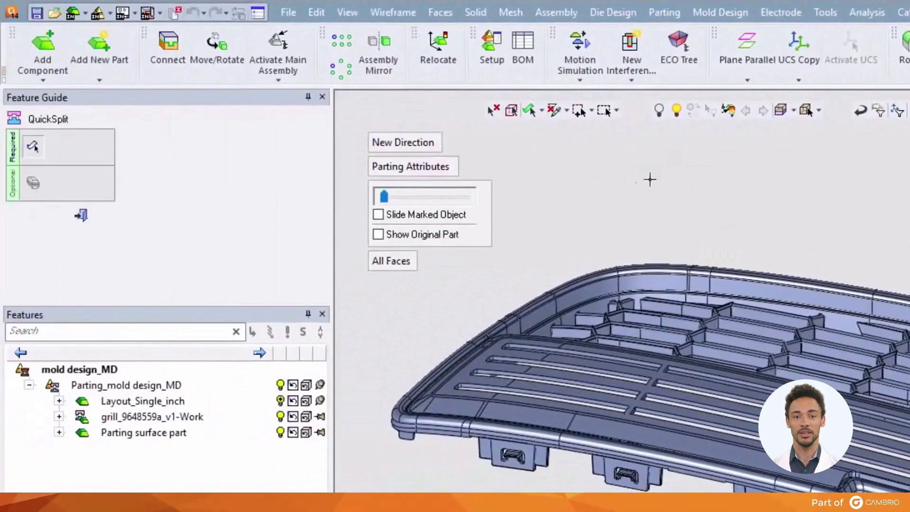
pyautogui.click(437, 143)
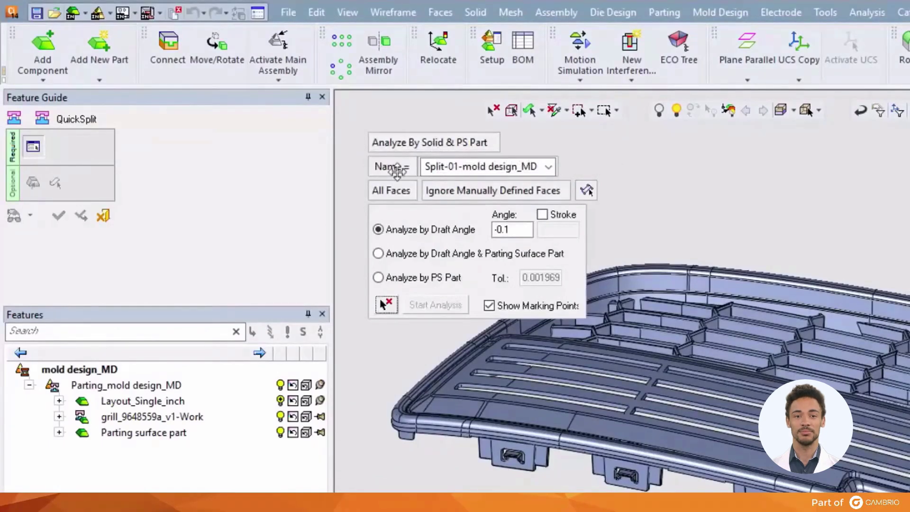
pyautogui.click(548, 167)
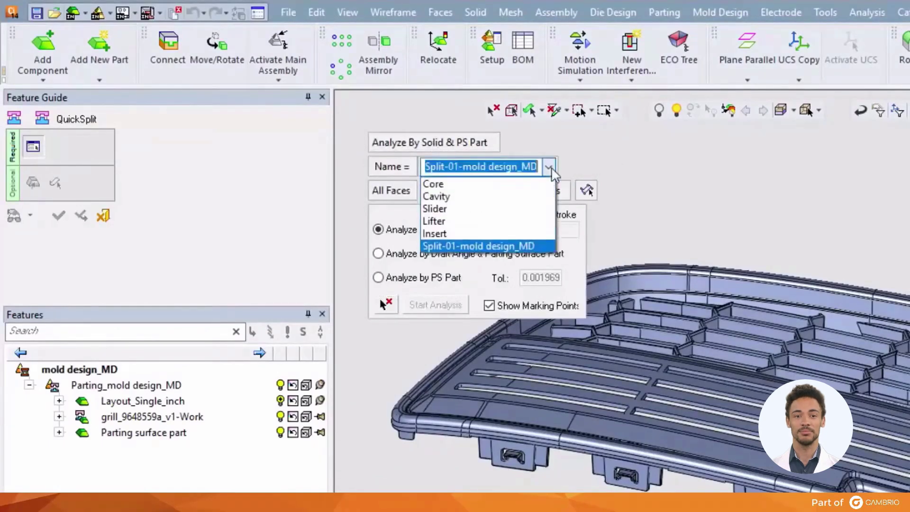
pyautogui.click(511, 197)
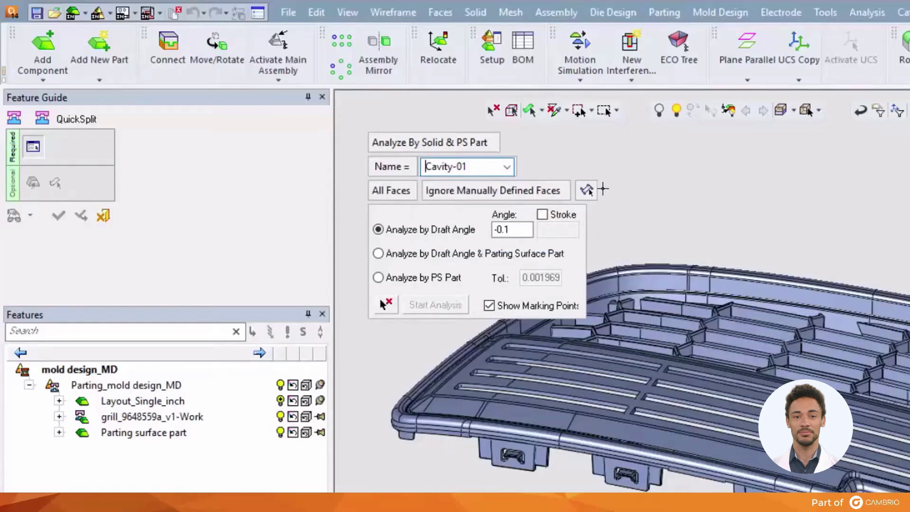
# Step: Analyze the cavity side by a draft angle of -0.1 from the grille's outer face and accept the Cavity-01 direction
pyautogui.click(476, 357)
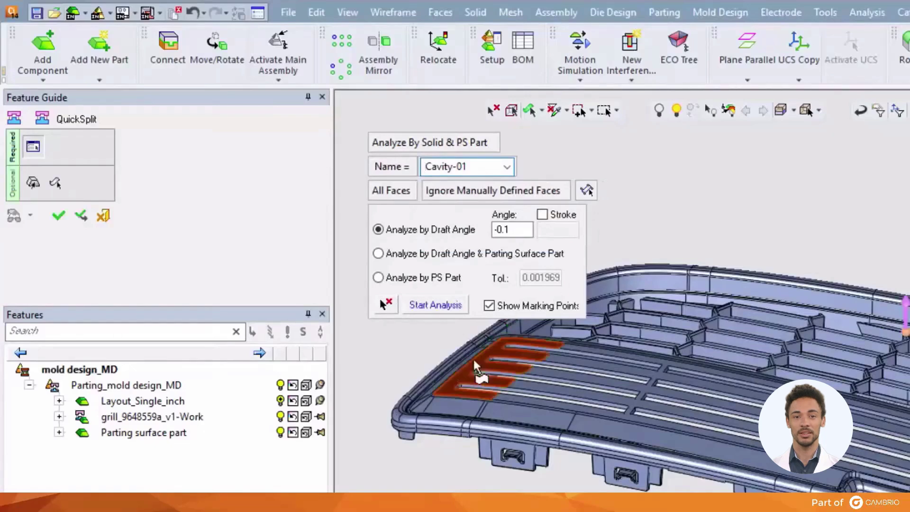
pyautogui.click(426, 307)
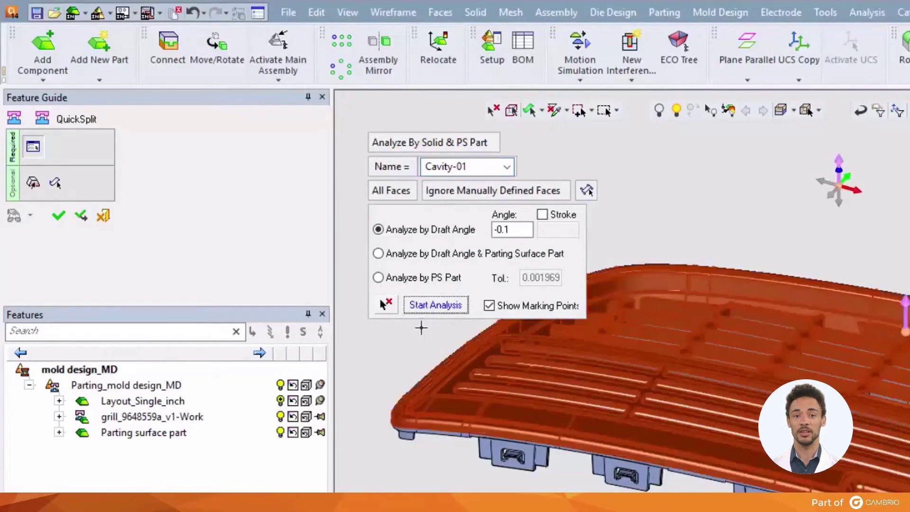
pyautogui.click(78, 222)
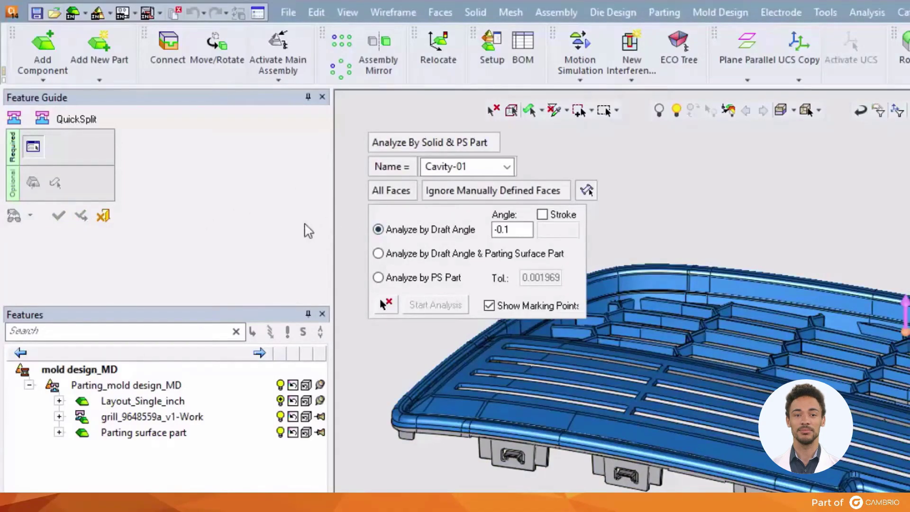
pyautogui.click(103, 216)
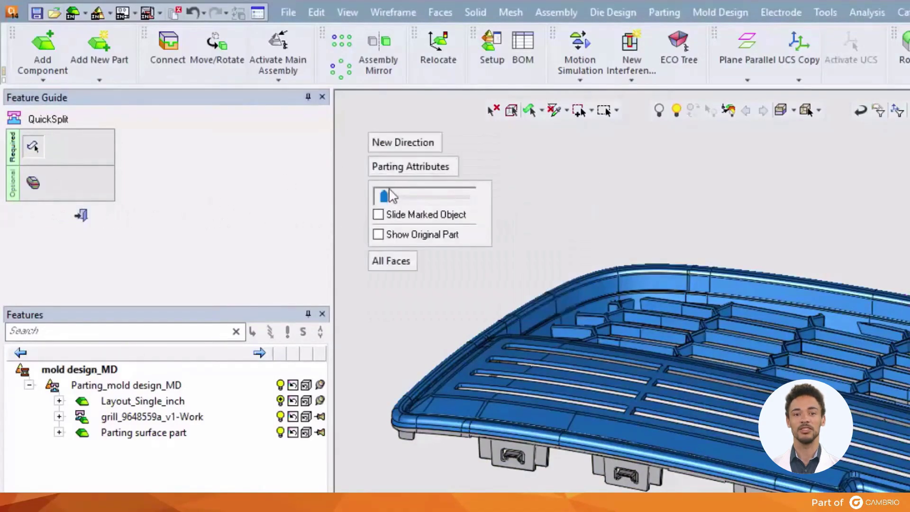
# Step: Check the cavity split with the separation slider, examine the front-edge notch up close and restore the saved view
pyautogui.moveTo(388, 190); pyautogui.dragTo(374, 207)
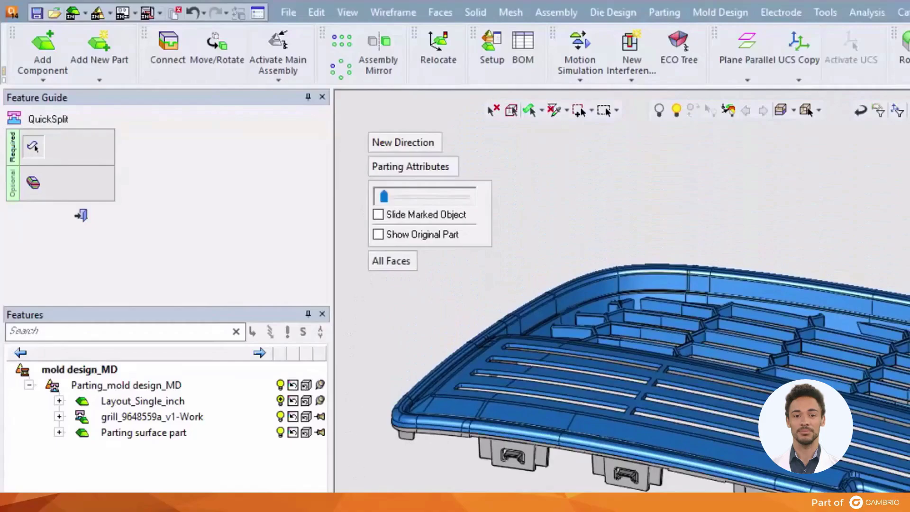
pyautogui.keyDown('ctrl'); pyautogui.moveTo(689, 422); pyautogui.dragTo(772, 135, button='right'); pyautogui.keyUp('ctrl')
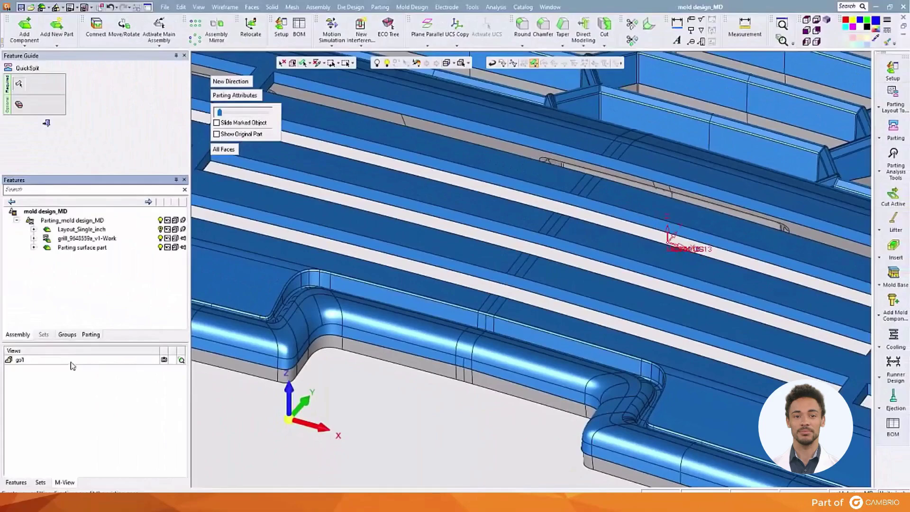
pyautogui.doubleClick(71, 364)
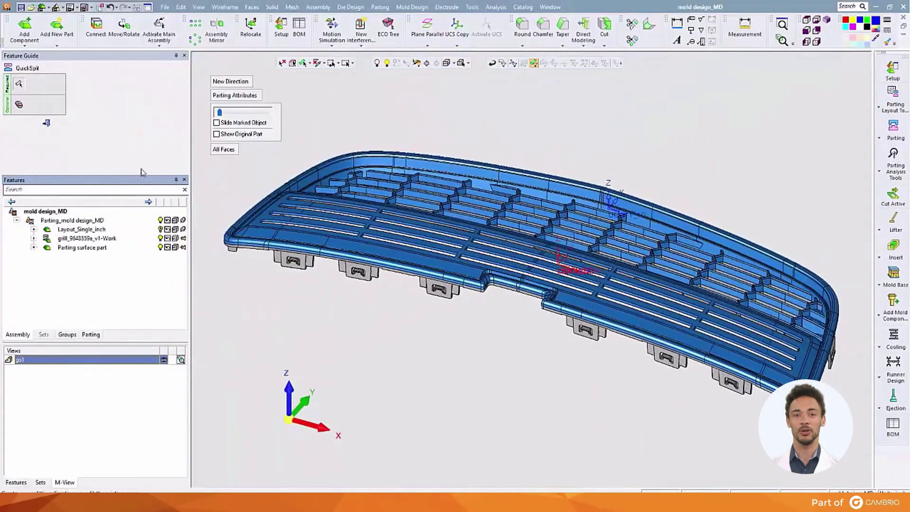
# Step: Add a second parting direction using the Core name and set it to ignore already assigned faces
pyautogui.click(222, 81)
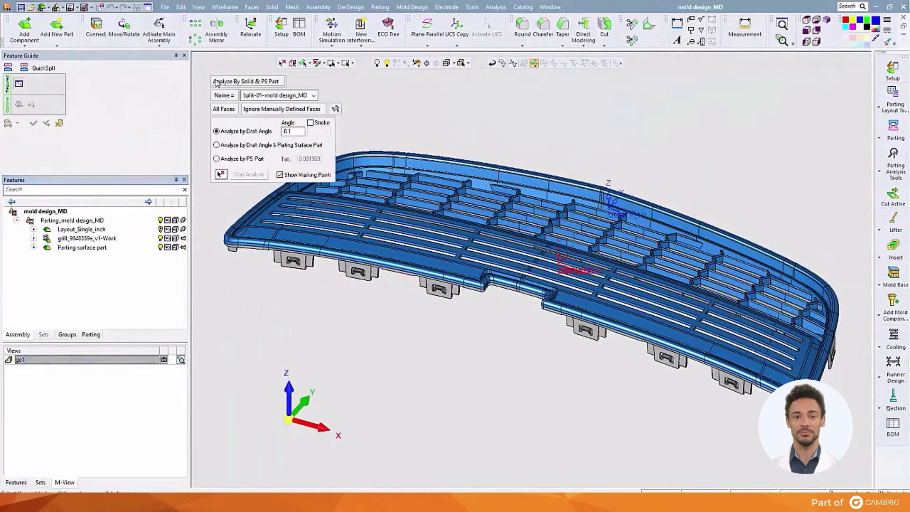
pyautogui.click(313, 95)
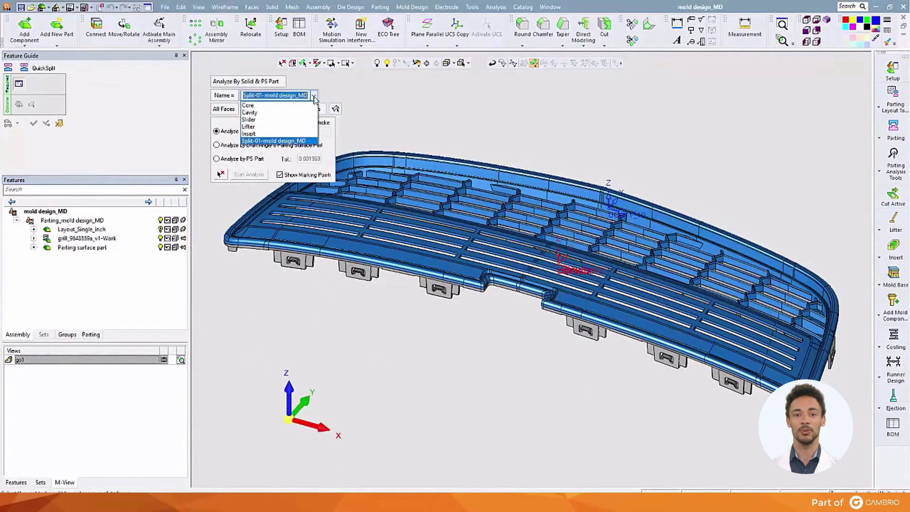
pyautogui.click(300, 106)
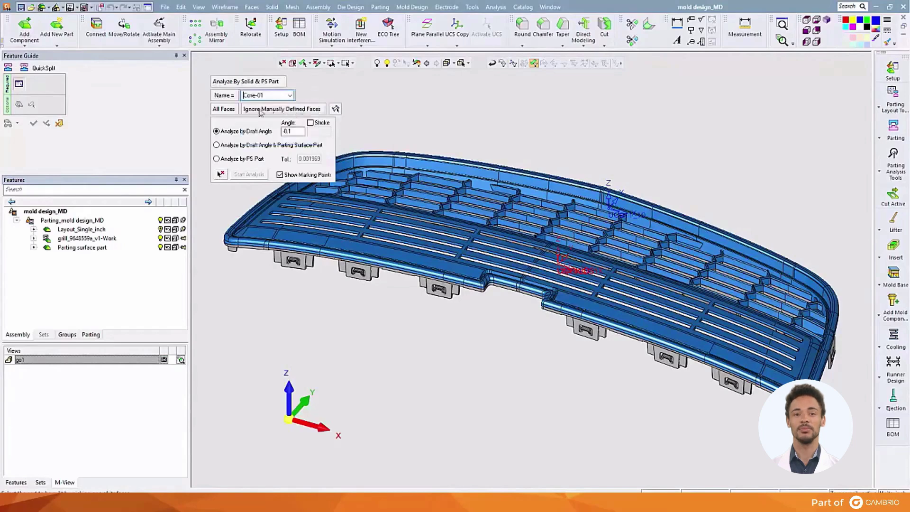
pyautogui.click(224, 109)
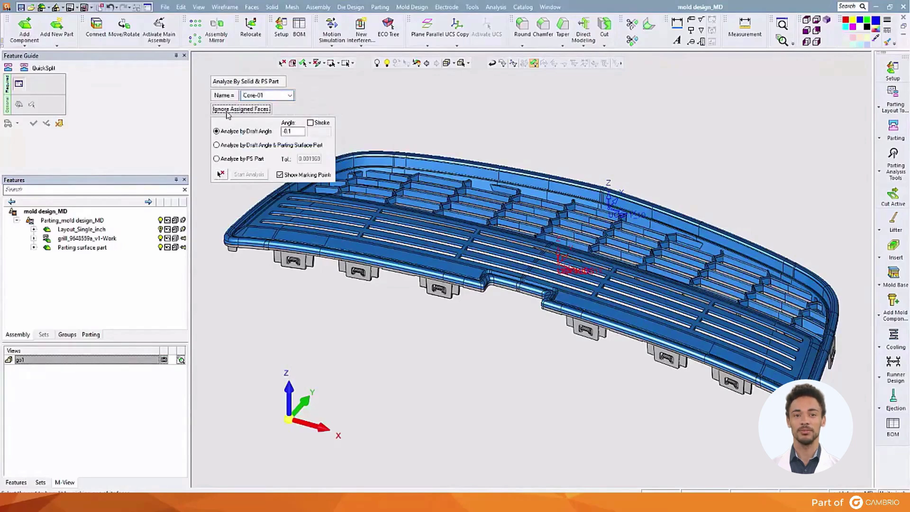
# Step: Pick a slotted face on the grille's underside, flip the core direction downward and run the draft angle analysis
pyautogui.moveTo(363, 339); pyautogui.dragTo(375, 248, button='middle')
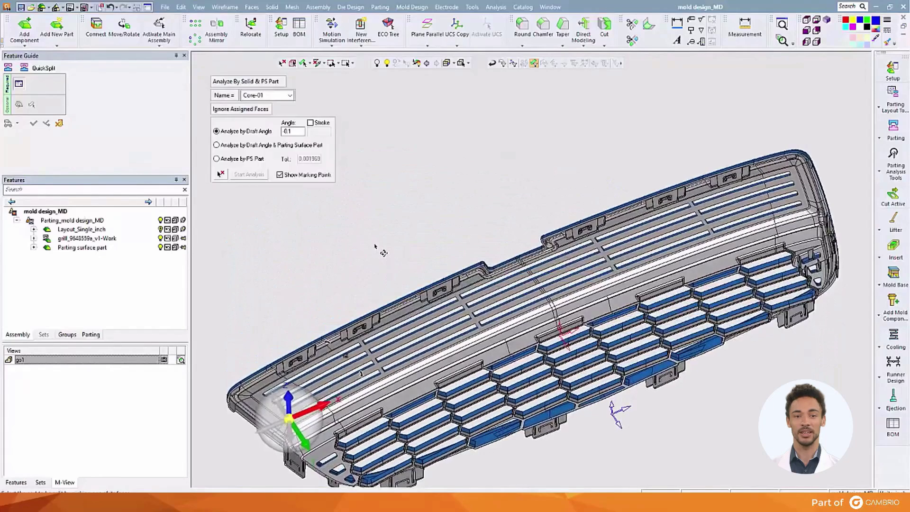
pyautogui.click(455, 305)
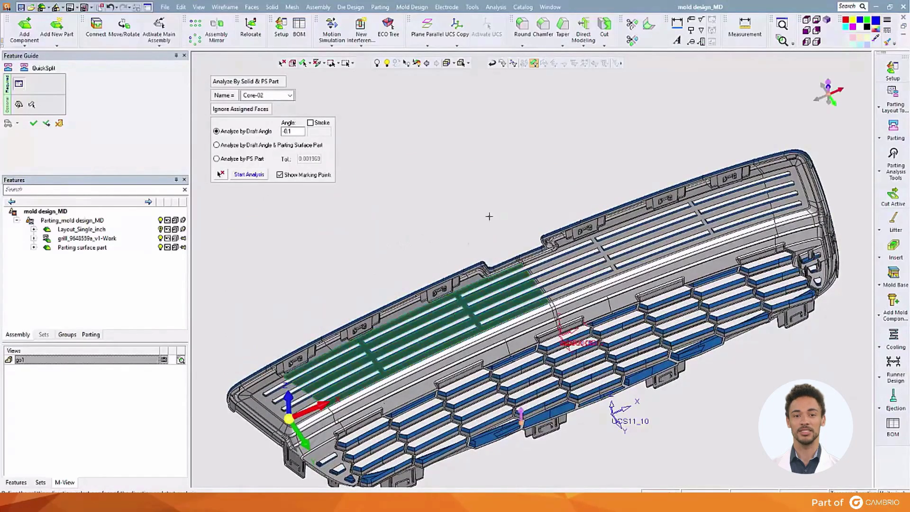
pyautogui.moveTo(834, 118)
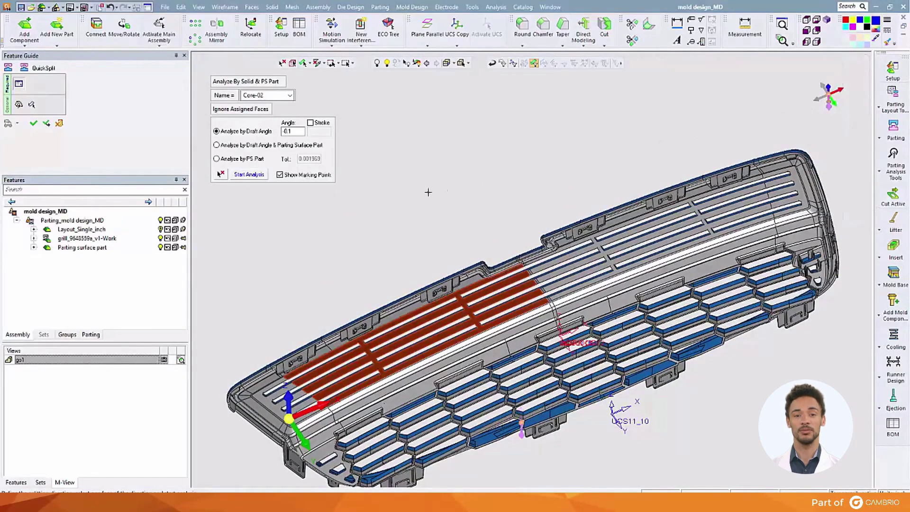
pyautogui.click(249, 175)
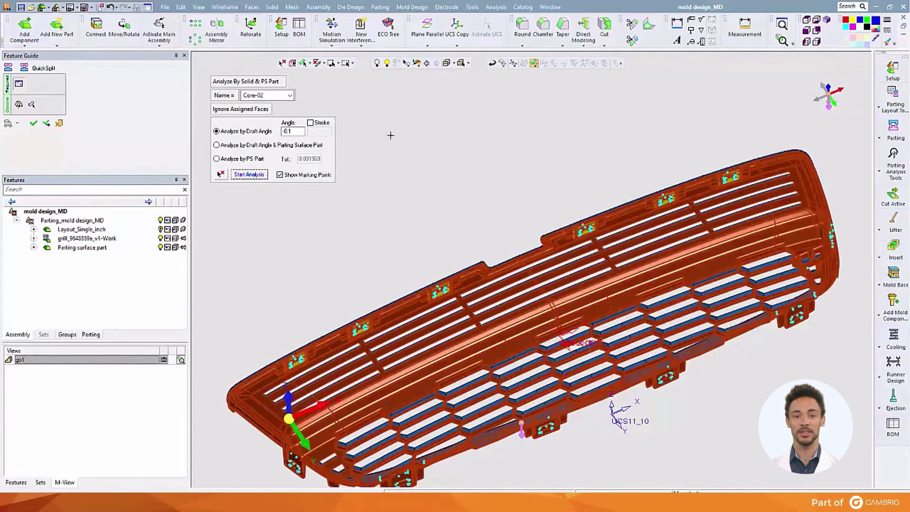
# Step: Examine the analyzed core faces and undefined clip faces along the front edge, then accept the core direction
pyautogui.moveTo(388, 142); pyautogui.dragTo(486, 387, button='right')
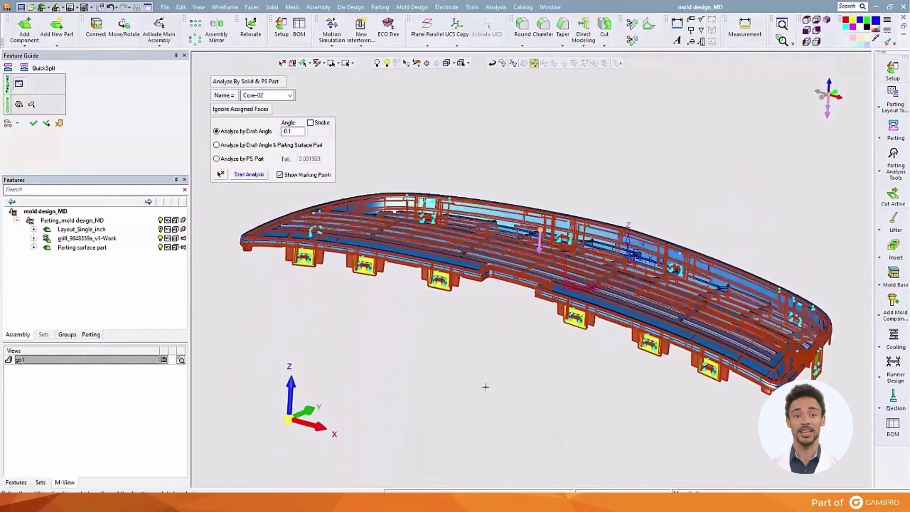
pyautogui.keyDown('ctrl'); pyautogui.moveTo(530, 457); pyautogui.dragTo(607, 245, button='right'); pyautogui.keyUp('ctrl')
pyautogui.scroll(5, 605, 244)
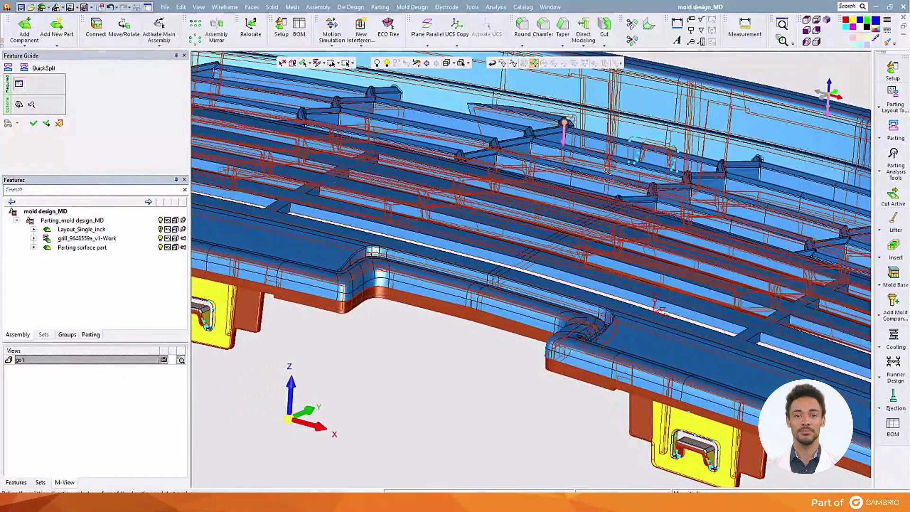
pyautogui.doubleClick(111, 363)
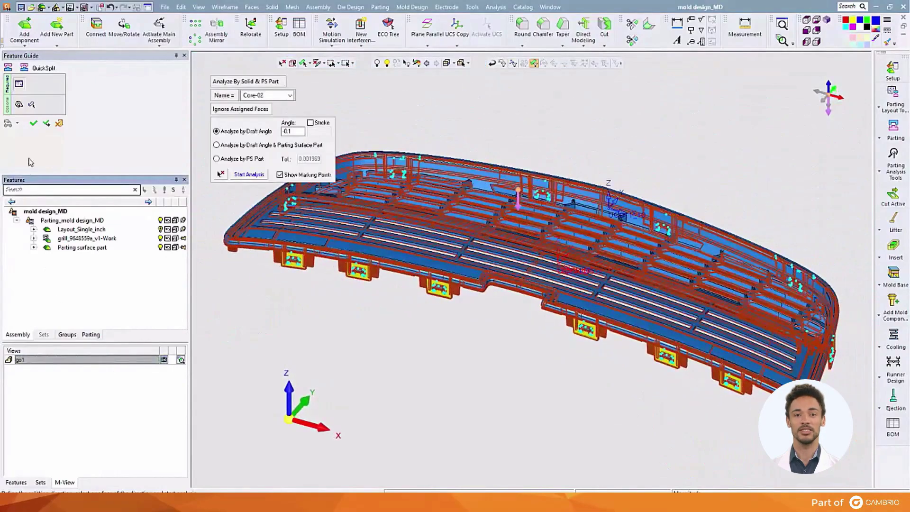
pyautogui.click(34, 124)
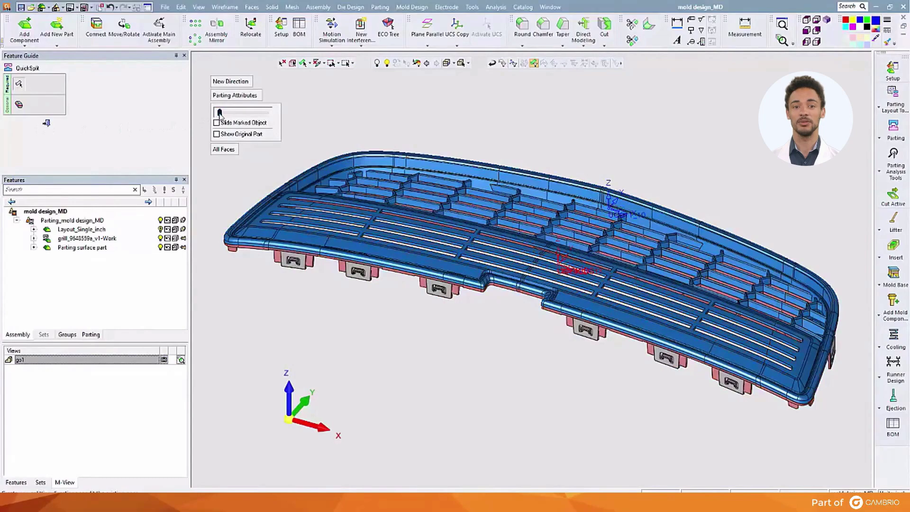
# Step: Slide the core and cavity faces apart and hide all the unassigned gray clip faces between them
pyautogui.moveTo(219, 113); pyautogui.dragTo(249, 116)
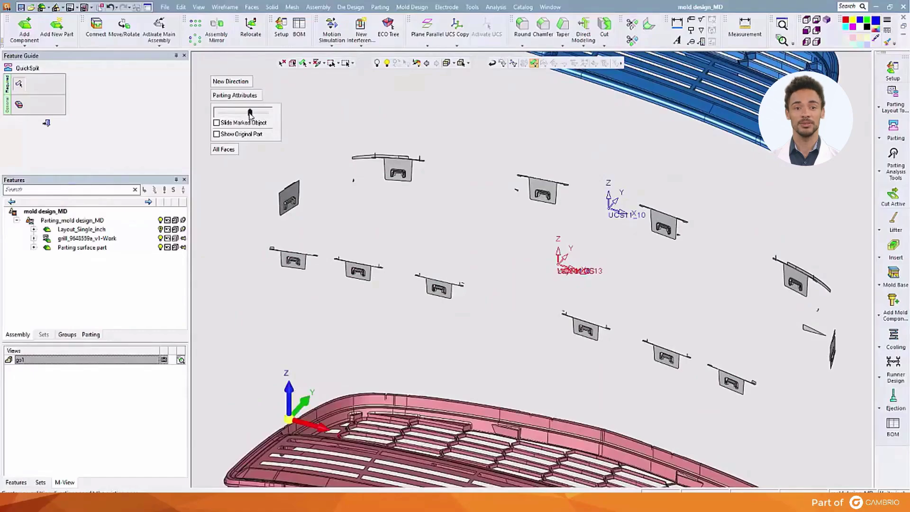
pyautogui.keyDown('ctrl'); pyautogui.moveTo(370, 122); pyautogui.dragTo(371, 218, button='right'); pyautogui.keyUp('ctrl')
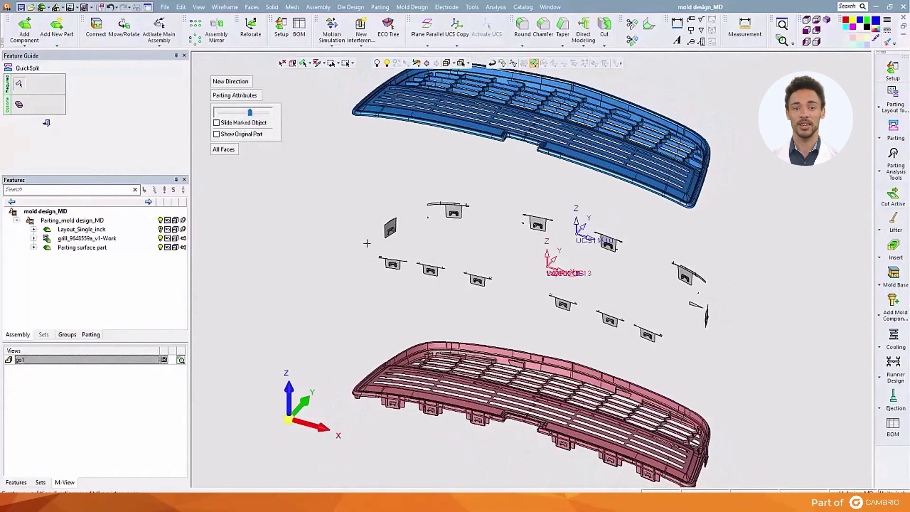
pyautogui.moveTo(369, 190); pyautogui.dragTo(493, 297)
pyautogui.moveTo(502, 212); pyautogui.dragTo(648, 281)
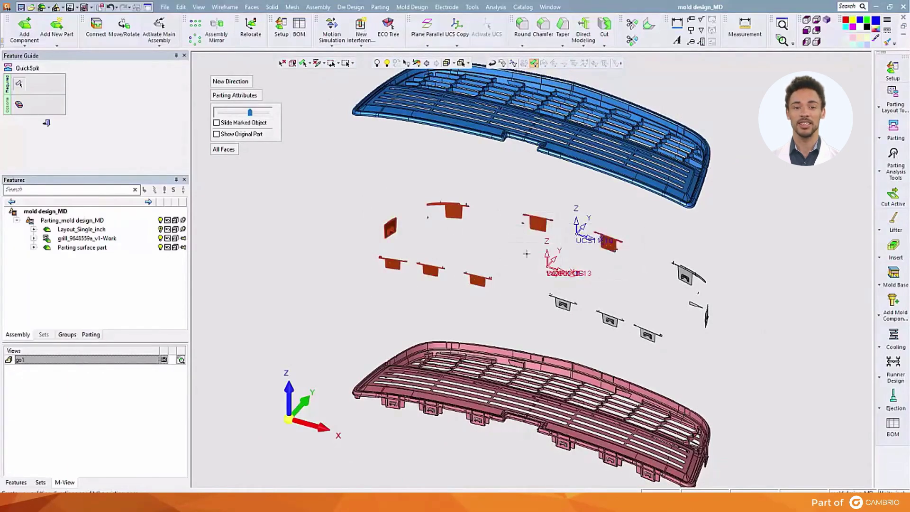
pyautogui.moveTo(530, 251); pyautogui.dragTo(755, 348)
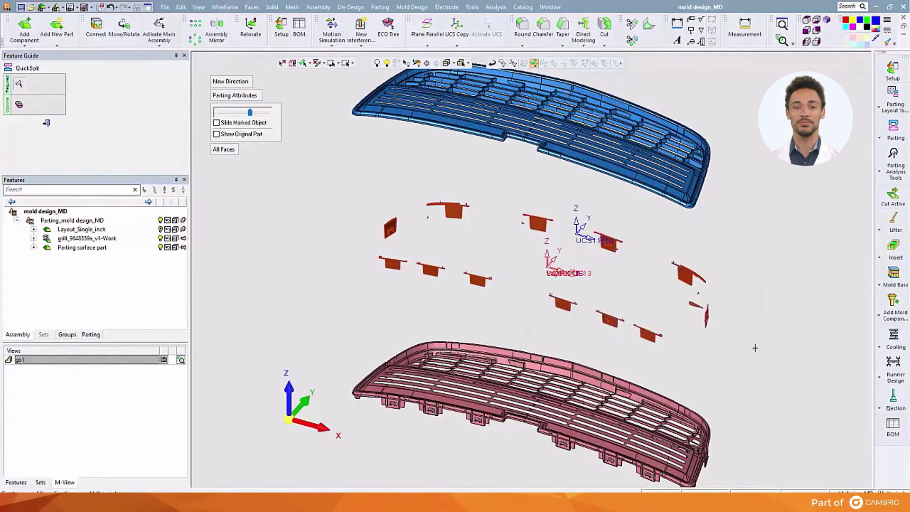
pyautogui.middleClick(592, 380)
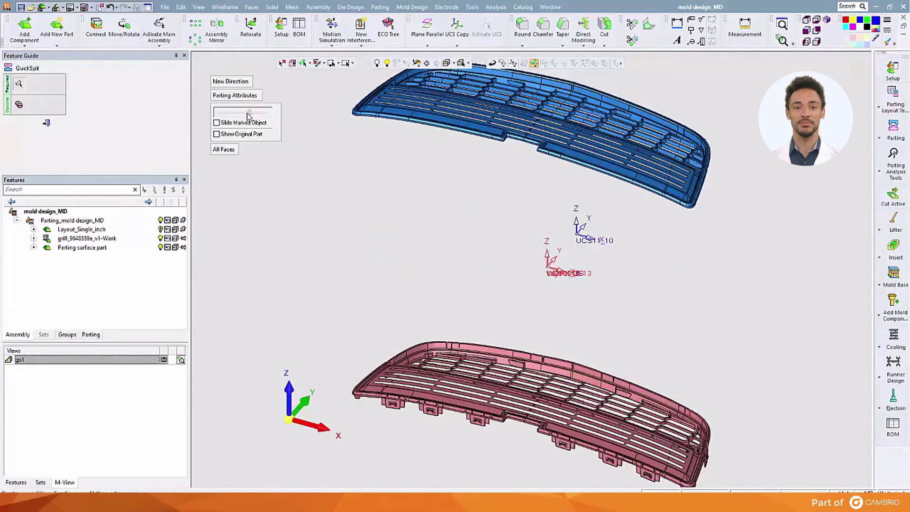
# Step: Slide the cavity and core faces closer together and show the original part between them
pyautogui.moveTo(248, 116); pyautogui.dragTo(238, 122)
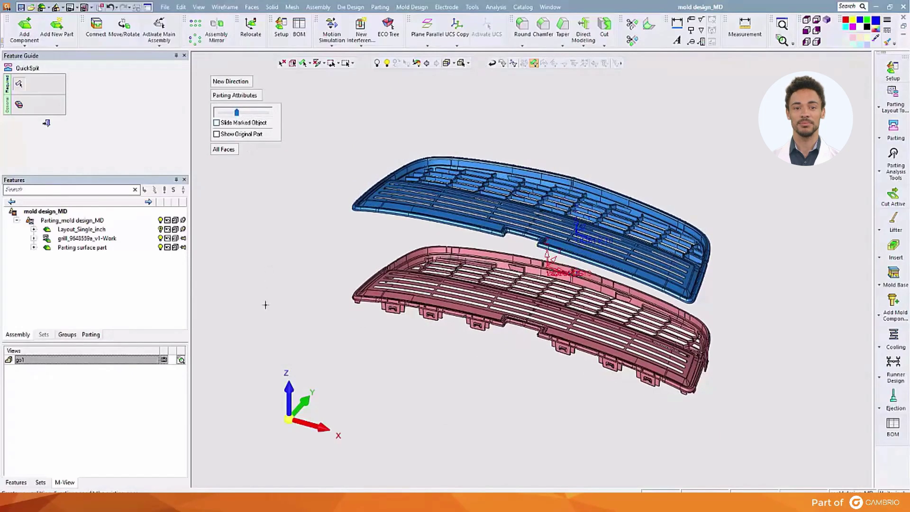
pyautogui.keyDown('ctrl'); pyautogui.moveTo(265, 305); pyautogui.dragTo(289, 172, button='right'); pyautogui.keyUp('ctrl')
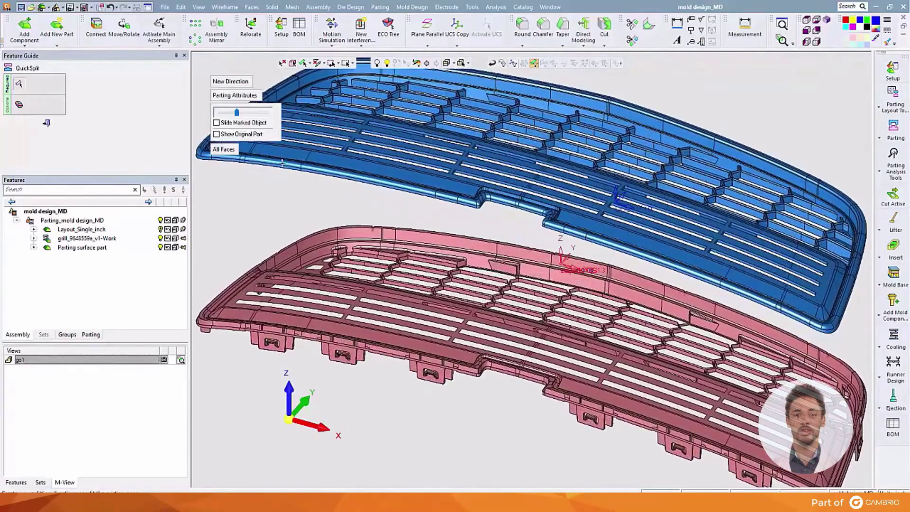
pyautogui.click(217, 134)
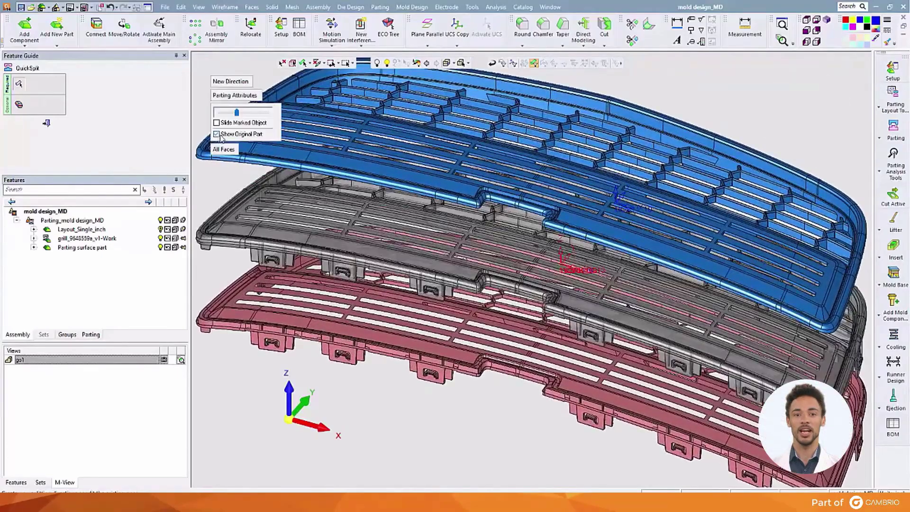
pyautogui.moveTo(236, 113); pyautogui.dragTo(229, 133)
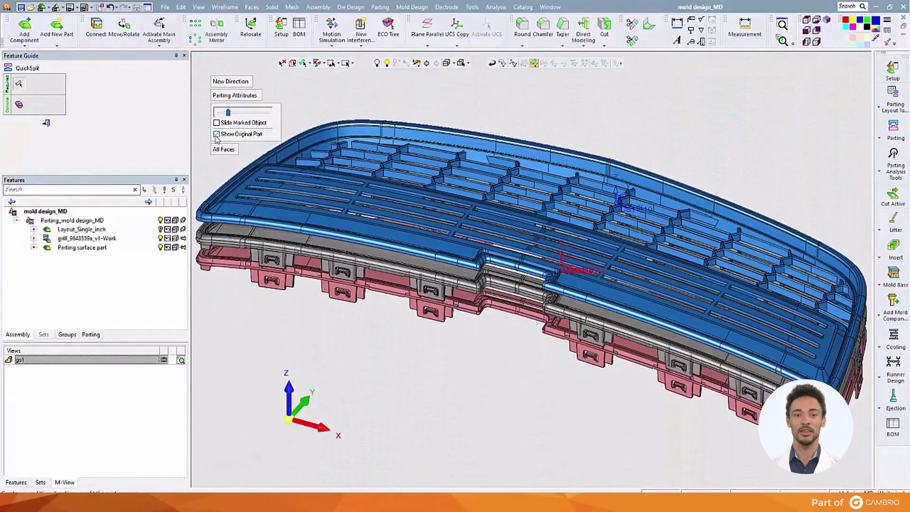
# Step: Hide the original part and run the draft angle analysis with its range settings open, labelling the draft angle at two points on the upper slotted faces
pyautogui.click(216, 135)
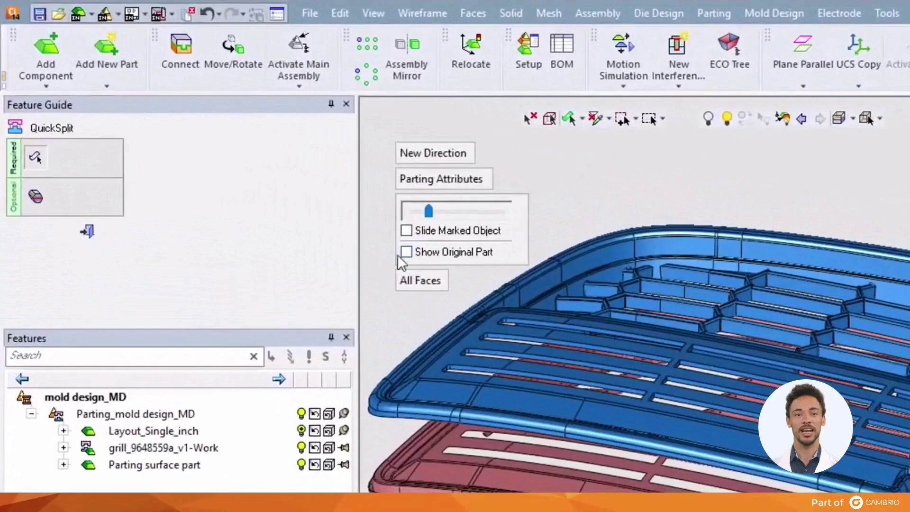
pyautogui.click(37, 194)
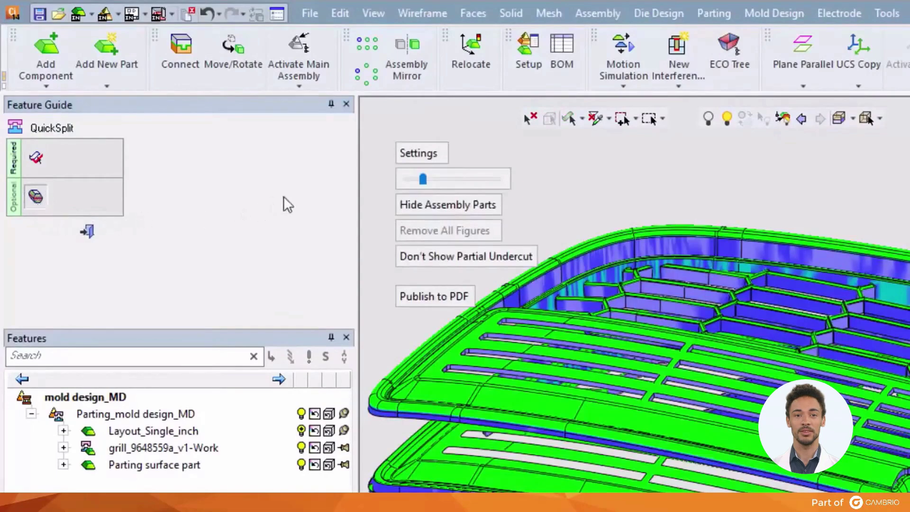
pyautogui.click(421, 156)
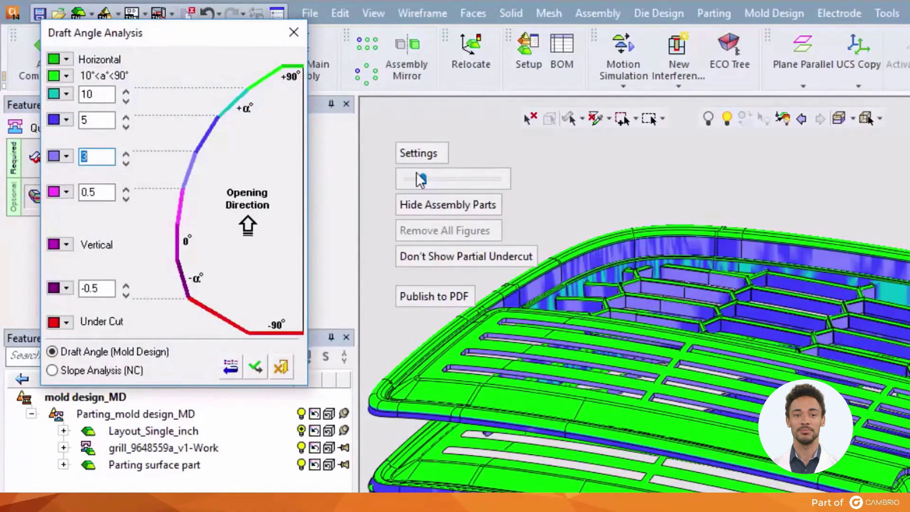
pyautogui.click(448, 349)
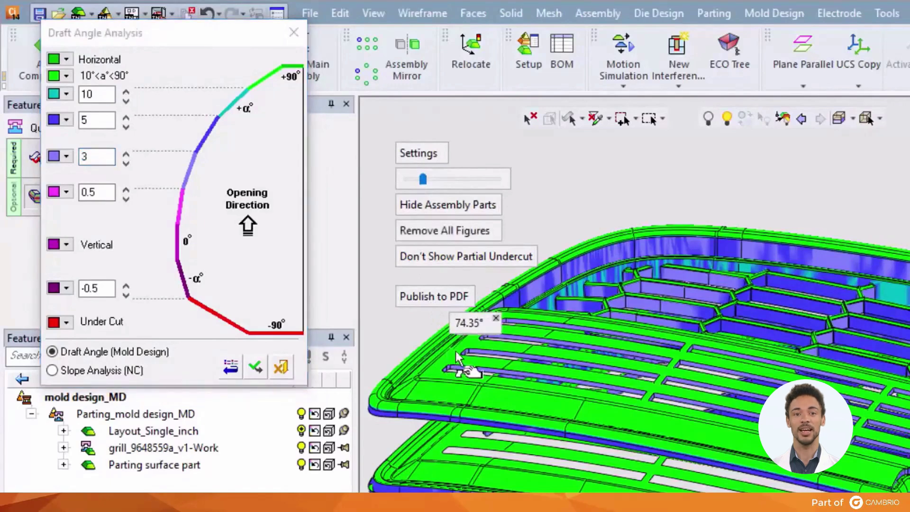
pyautogui.click(698, 437)
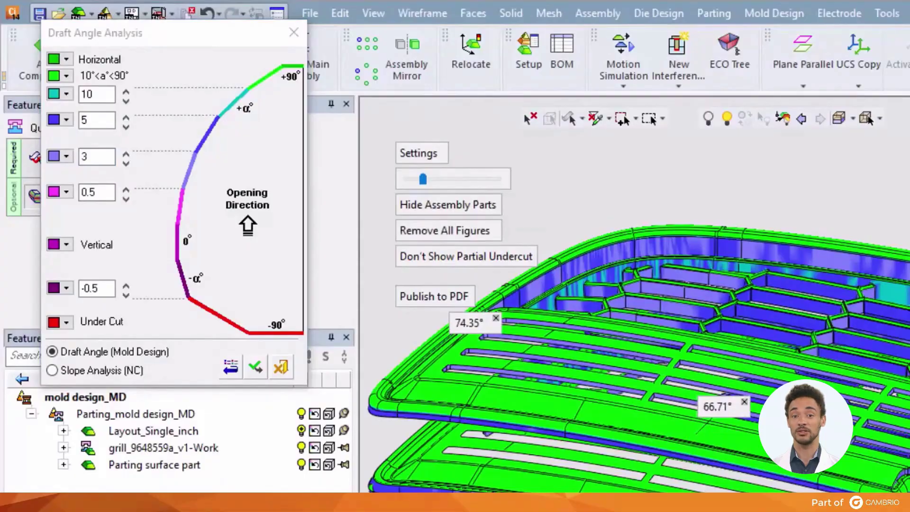
# Step: Slide the cavity and core faces slightly farther apart to inspect the draft colors around the front notch and clips
pyautogui.scroll(6, 698, 436)
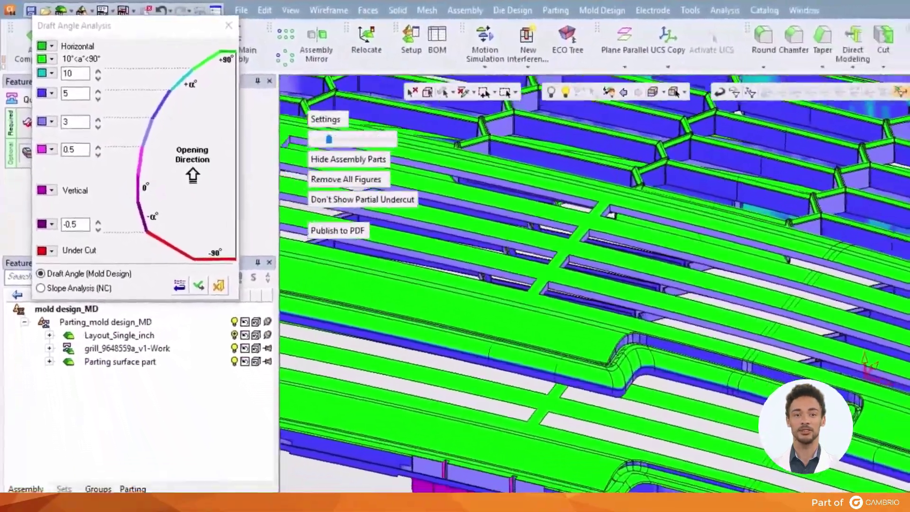
pyautogui.scroll(3, 777, 417)
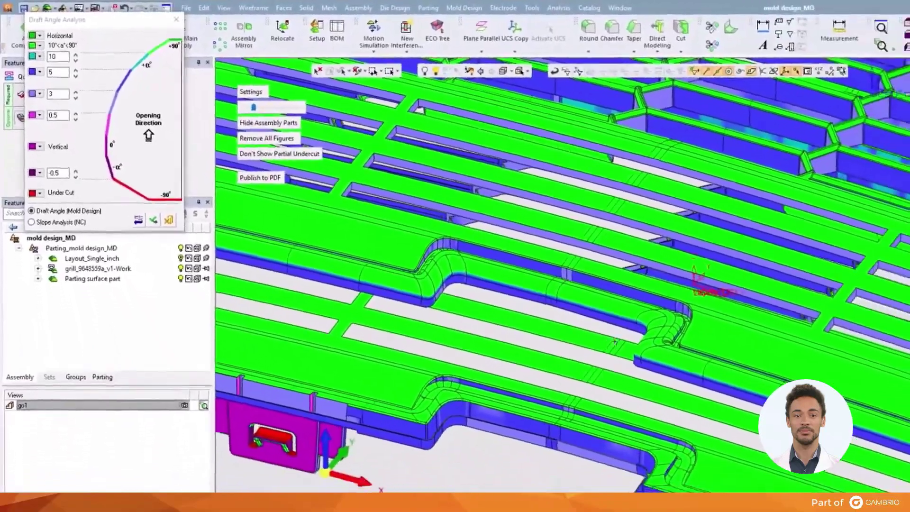
pyautogui.keyDown('ctrl'); pyautogui.moveTo(782, 417); pyautogui.dragTo(764, 363, button='middle'); pyautogui.keyUp('ctrl')
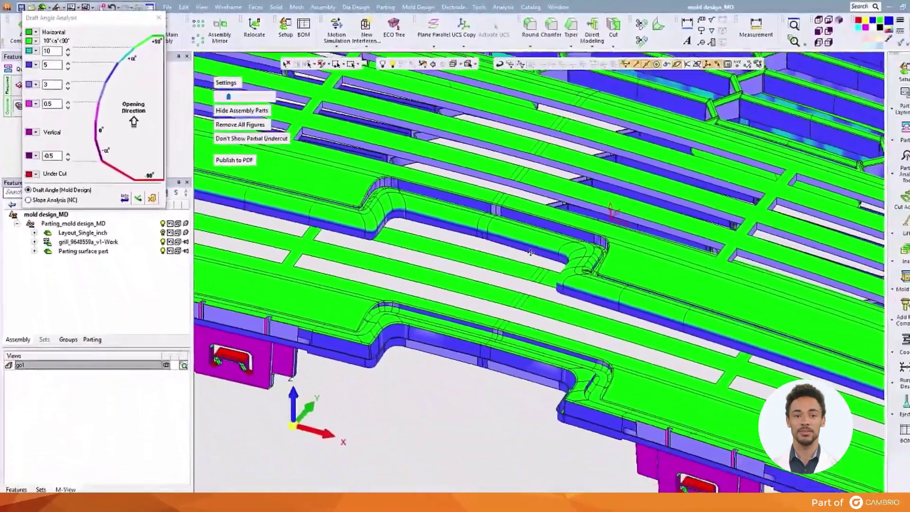
pyautogui.keyDown('ctrl'); pyautogui.moveTo(530, 252); pyautogui.dragTo(421, 100, button='middle'); pyautogui.keyUp('ctrl')
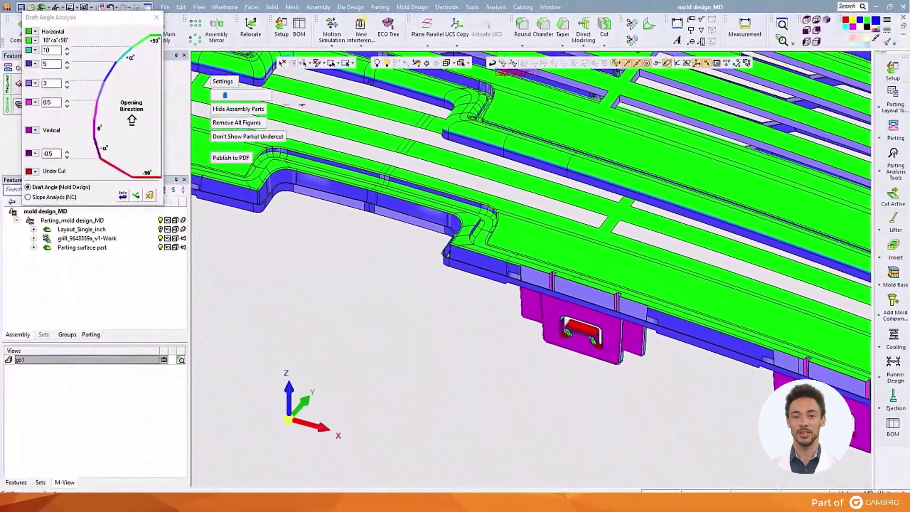
pyautogui.moveTo(228, 97)
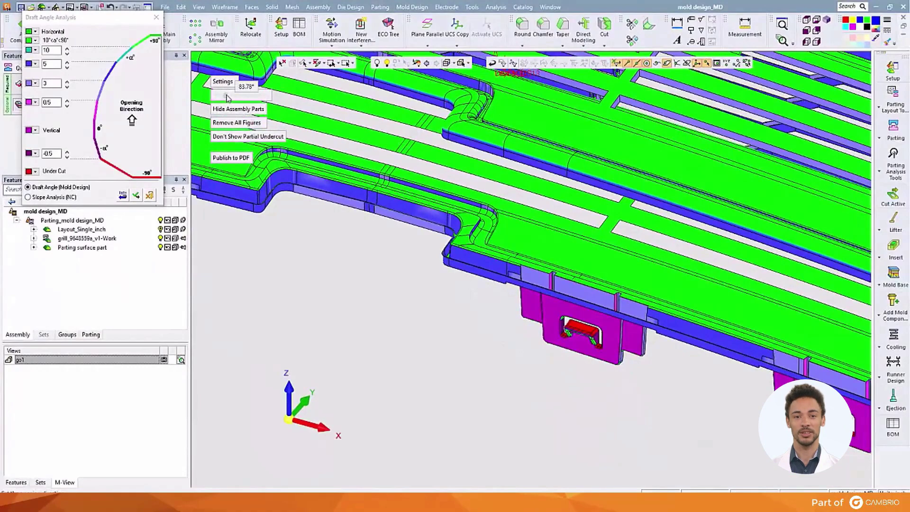
pyautogui.moveTo(226, 95); pyautogui.dragTo(229, 95)
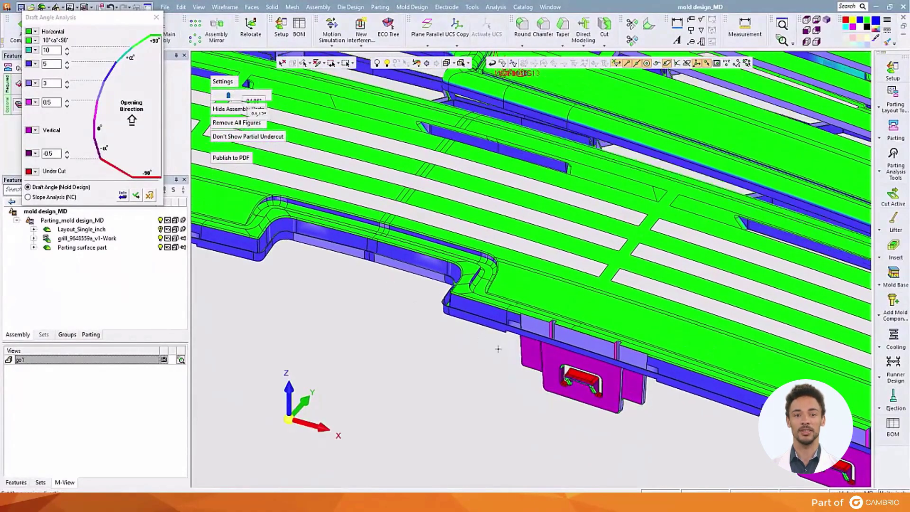
# Step: Label the draft angle on three faces of the clip beside the front notch, then close the analysis settings and QuickSplit
pyautogui.moveTo(558, 394)
pyautogui.click(559, 396)
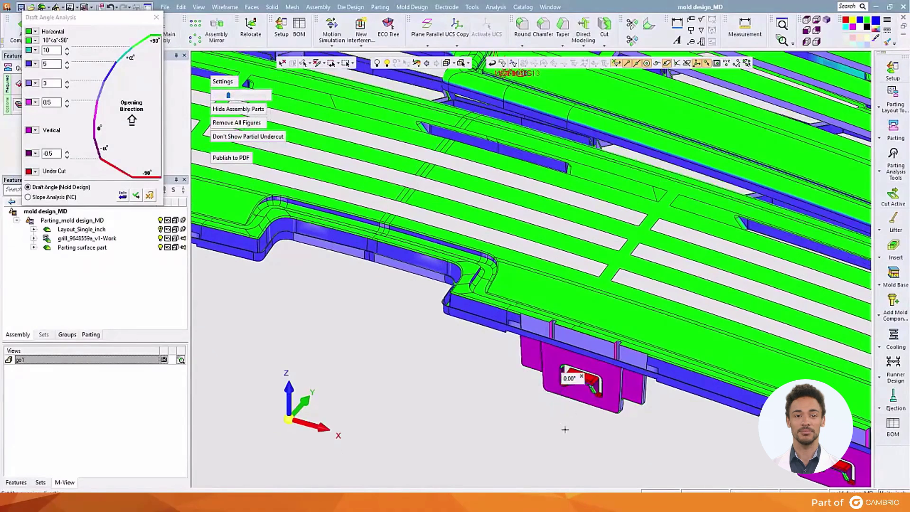
pyautogui.click(629, 386)
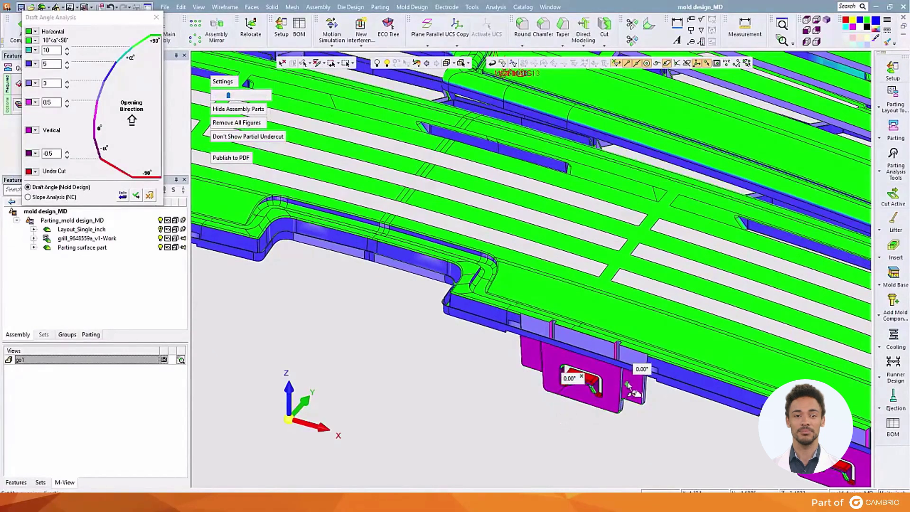
pyautogui.click(600, 394)
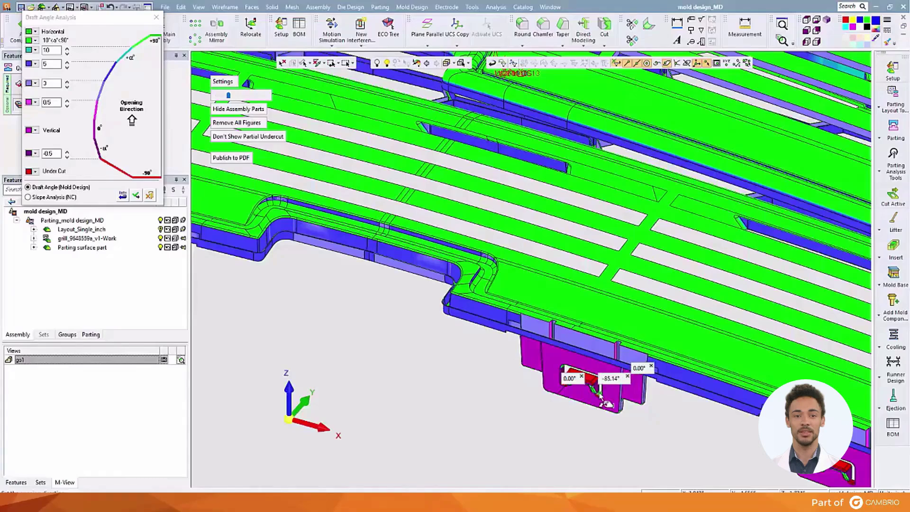
pyautogui.click(149, 195)
pyautogui.doubleClick(128, 360)
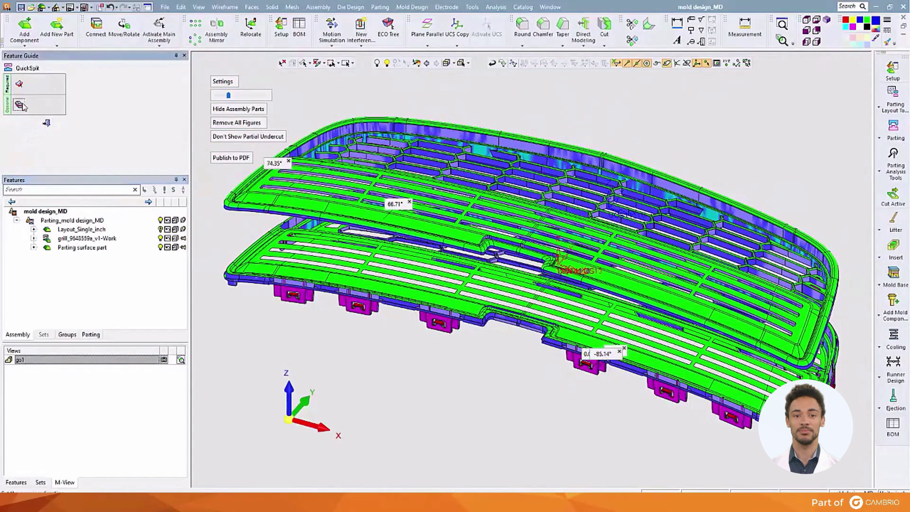
pyautogui.click(46, 123)
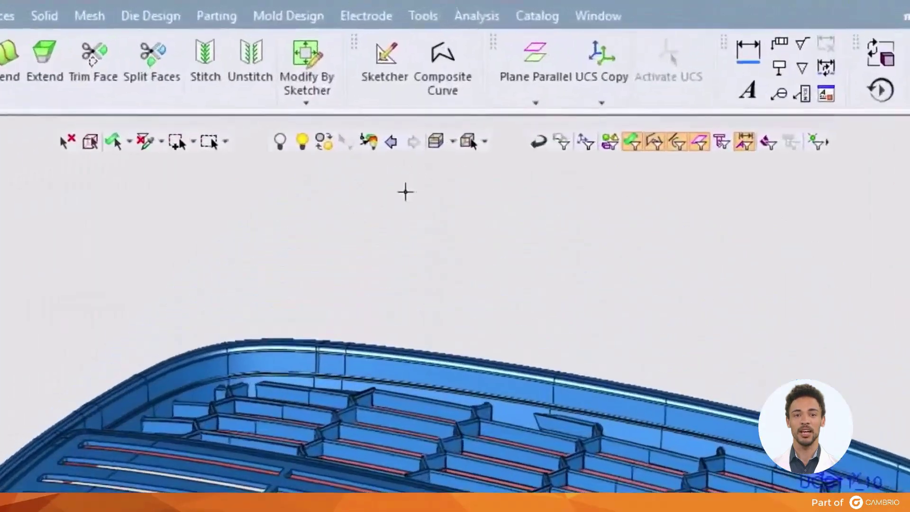
# Step: Compare the grille's work part with the part file grill_9648559a_v2-Work.elt
pyautogui.click(472, 8)
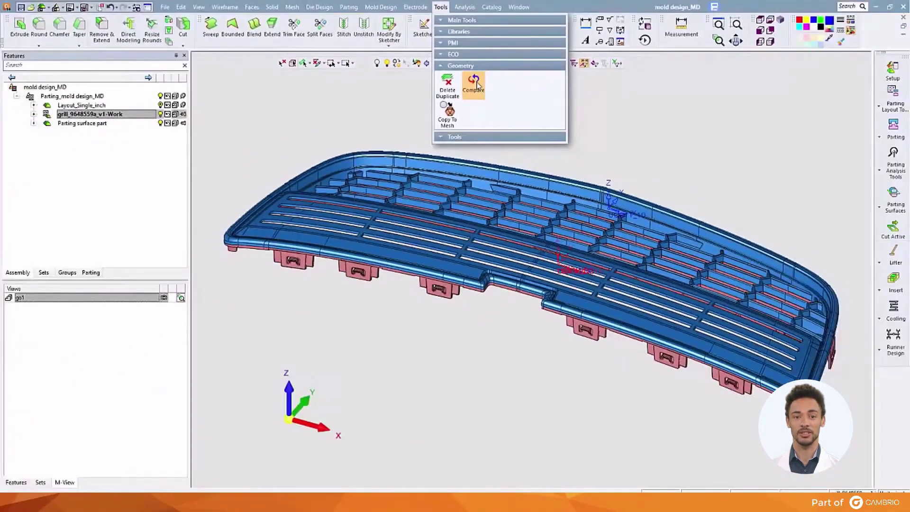
pyautogui.click(476, 86)
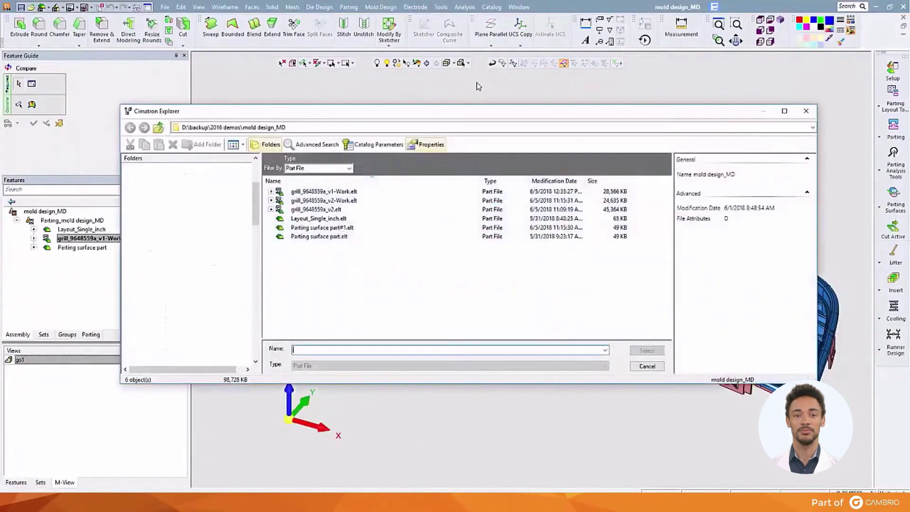
pyautogui.click(360, 200)
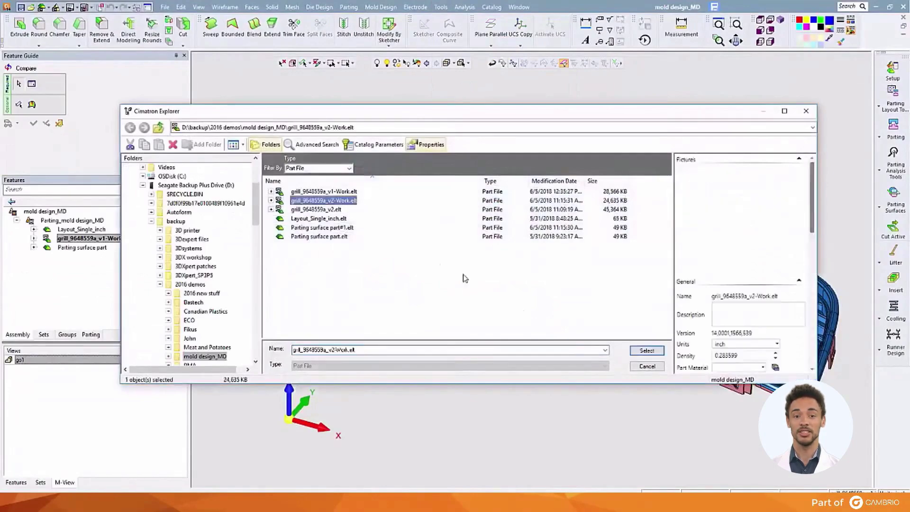
pyautogui.click(641, 352)
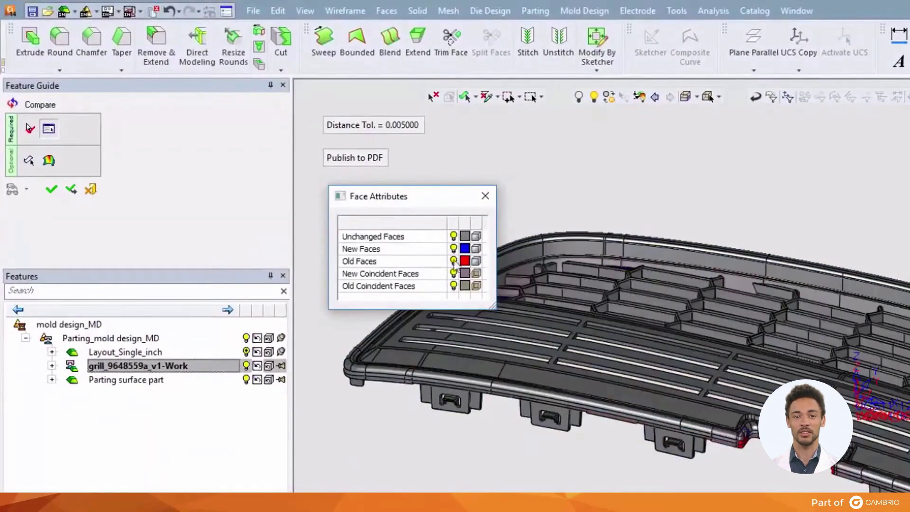
# Step: Hide the old faces and old coincident faces in the comparison and examine the new faces around the front notch
pyautogui.click(453, 261)
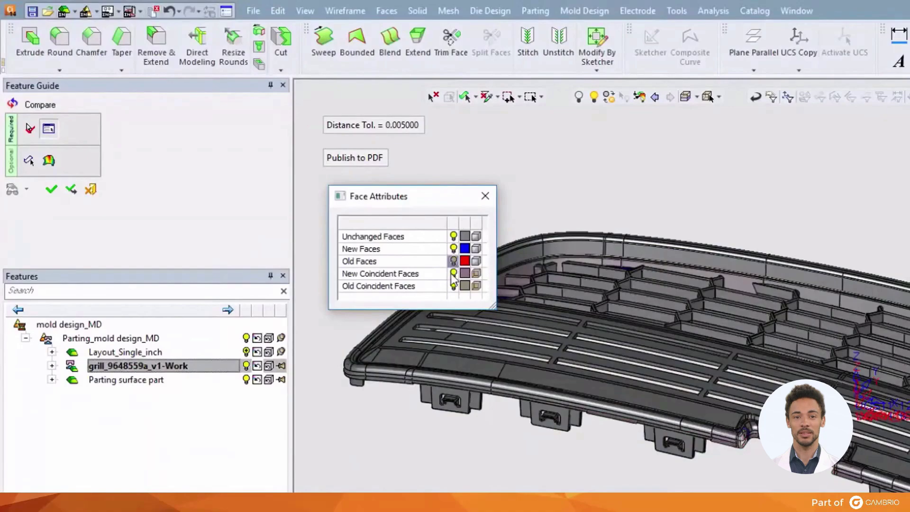
pyautogui.click(453, 285)
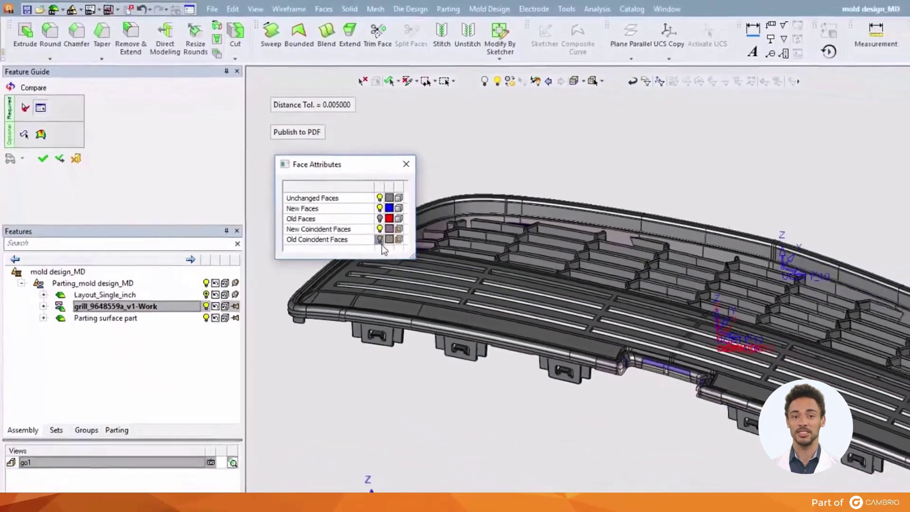
pyautogui.keyDown('ctrl'); pyautogui.moveTo(447, 357); pyautogui.dragTo(500, 104, button='right'); pyautogui.keyUp('ctrl')
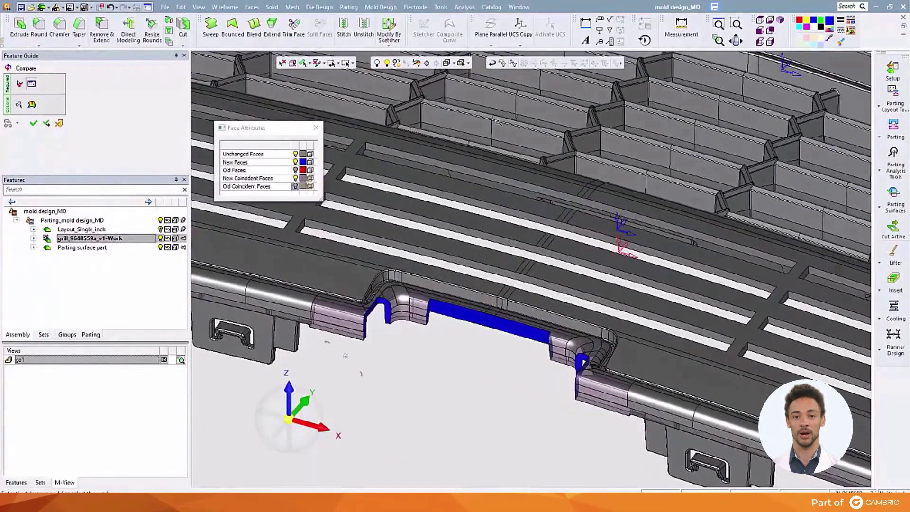
pyautogui.moveTo(498, 123); pyautogui.dragTo(511, 270)
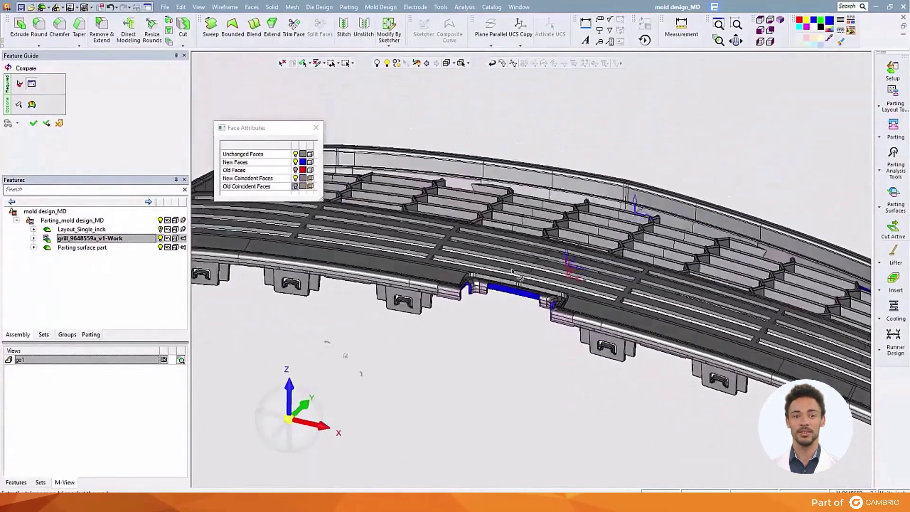
pyautogui.moveTo(511, 270); pyautogui.dragTo(506, 294, button='middle')
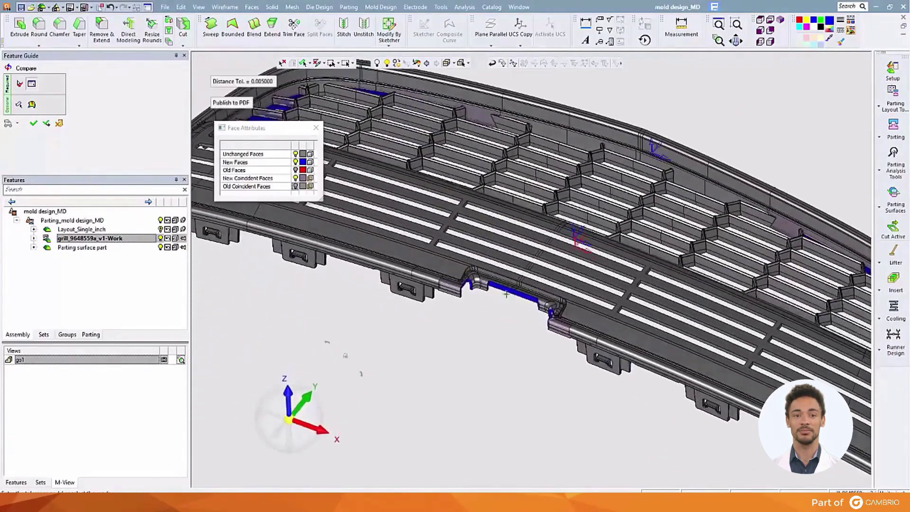
# Step: Show the old and old coincident faces instead of the new ones, and examine the front notch and the honeycomb's end corner
pyautogui.click(296, 169)
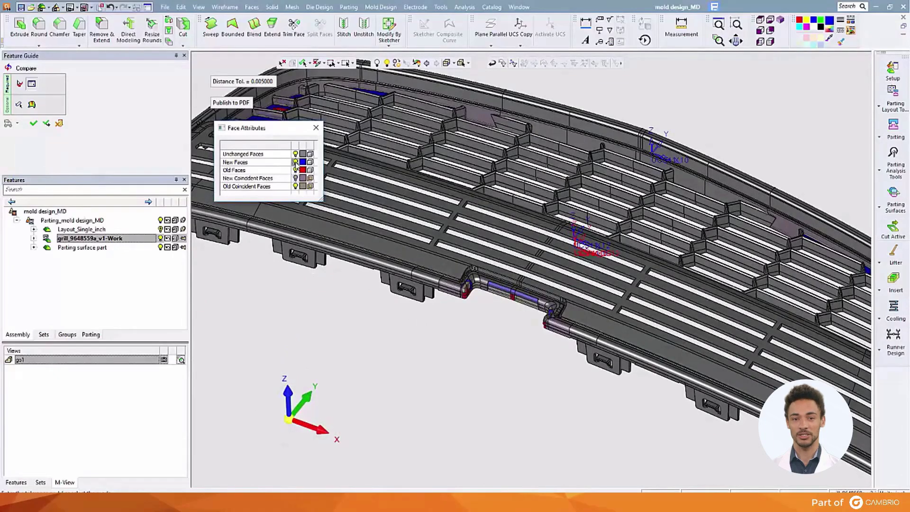
pyautogui.click(310, 178)
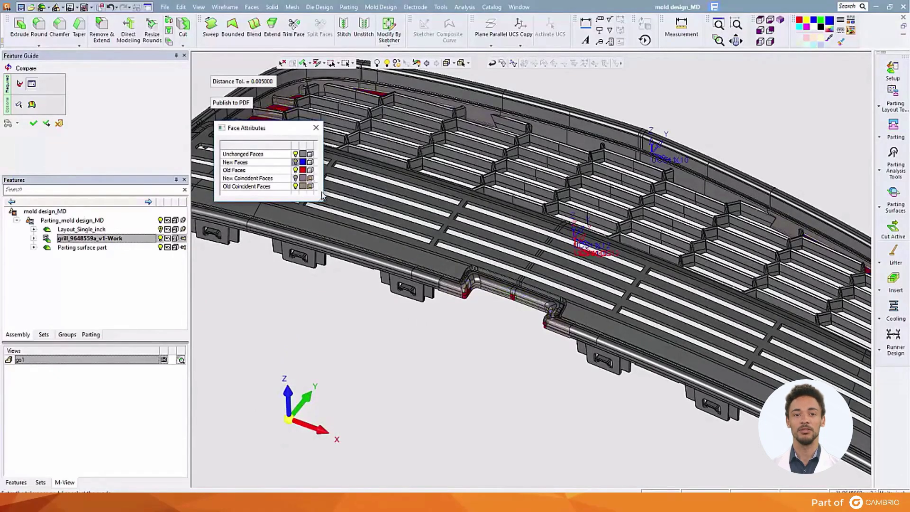
pyautogui.scroll(5, 521, 265)
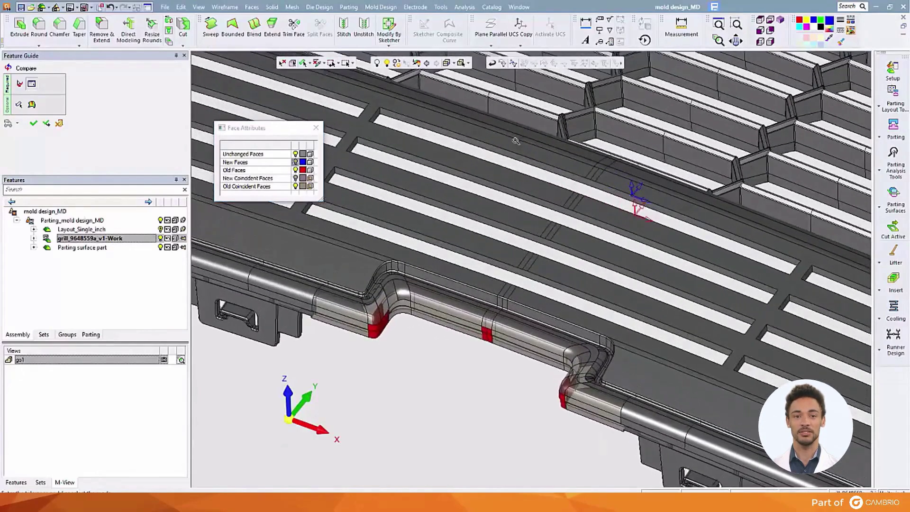
pyautogui.keyDown('ctrl'); pyautogui.moveTo(516, 141); pyautogui.dragTo(508, 325, button='right'); pyautogui.keyUp('ctrl')
pyautogui.keyDown('ctrl'); pyautogui.moveTo(602, 283); pyautogui.dragTo(283, 239, button='middle'); pyautogui.keyUp('ctrl')
pyautogui.scroll(5, 489, 167)
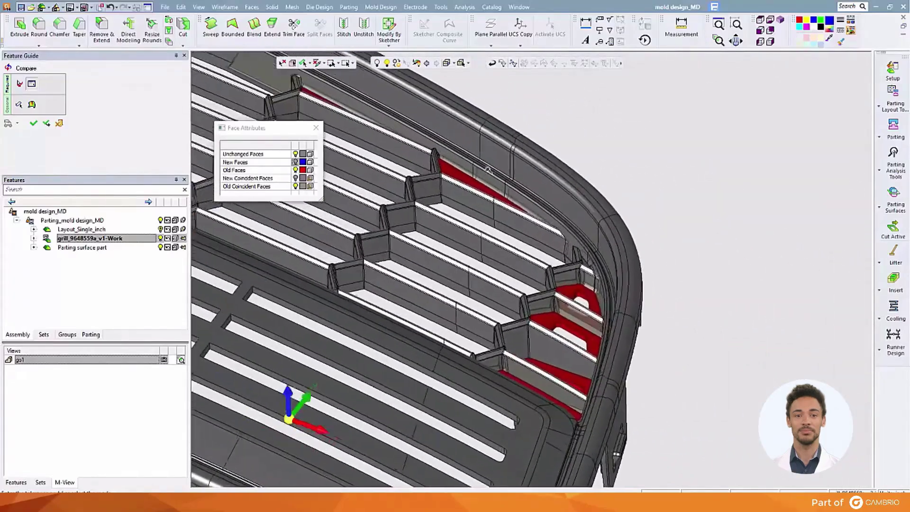
pyautogui.scroll(-5, 488, 168)
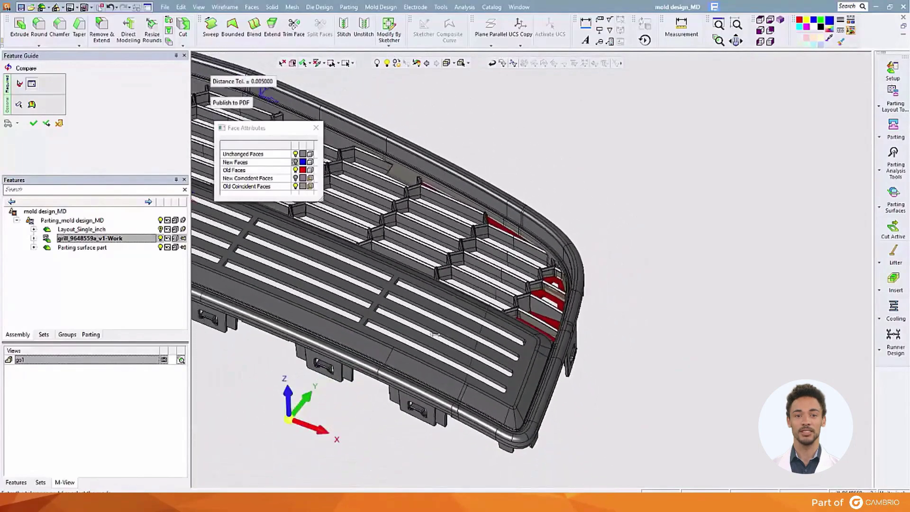
pyautogui.keyDown('ctrl'); pyautogui.moveTo(584, 305); pyautogui.dragTo(804, 352, button='middle'); pyautogui.keyUp('ctrl')
pyautogui.scroll(-4, 559, 256)
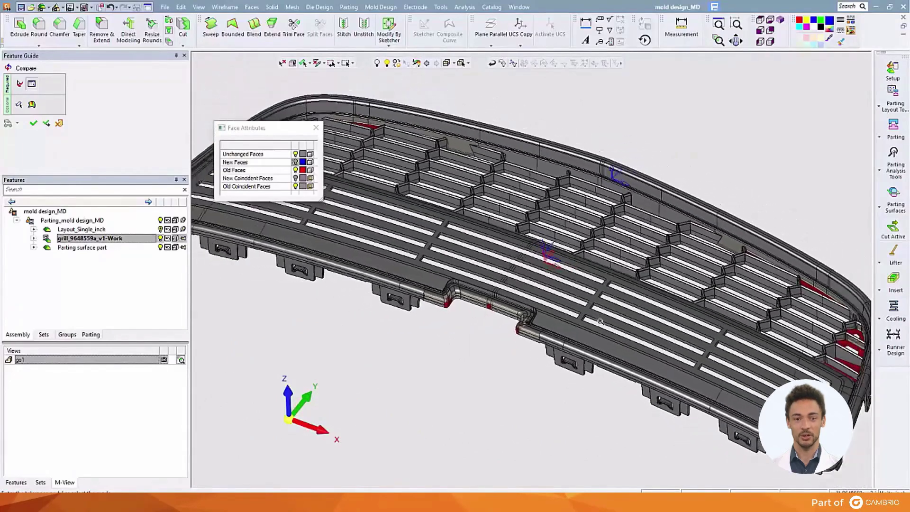
# Step: Run the deviation analysis at normal accuracy for removed and added material, then limit its display to removed material
pyautogui.click(33, 107)
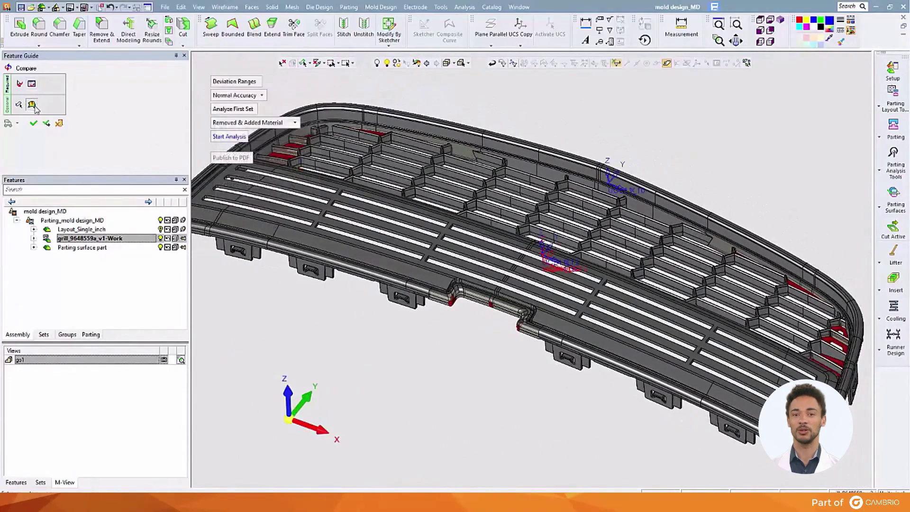
pyautogui.click(230, 138)
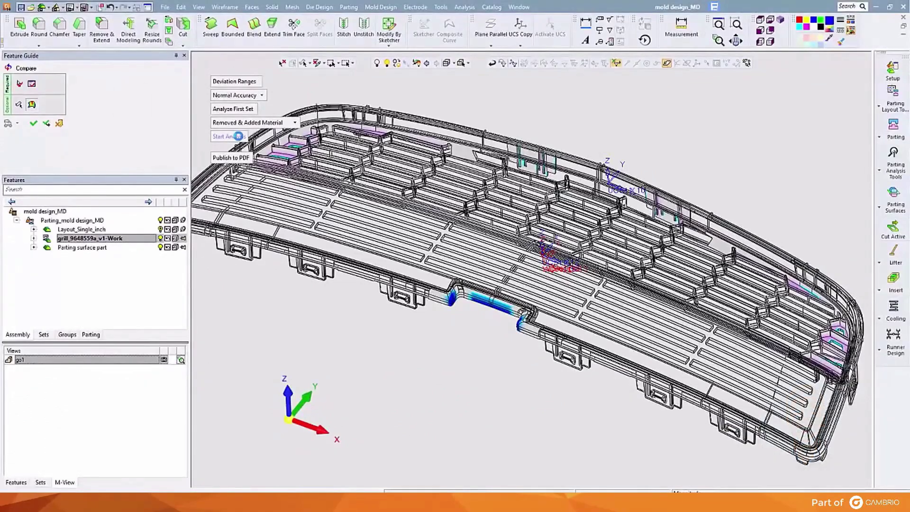
pyautogui.click(244, 122)
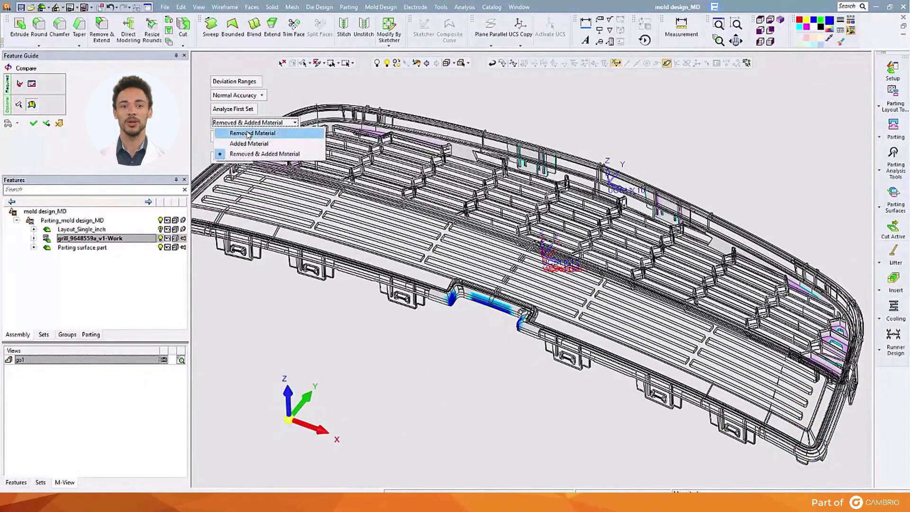
pyautogui.click(247, 133)
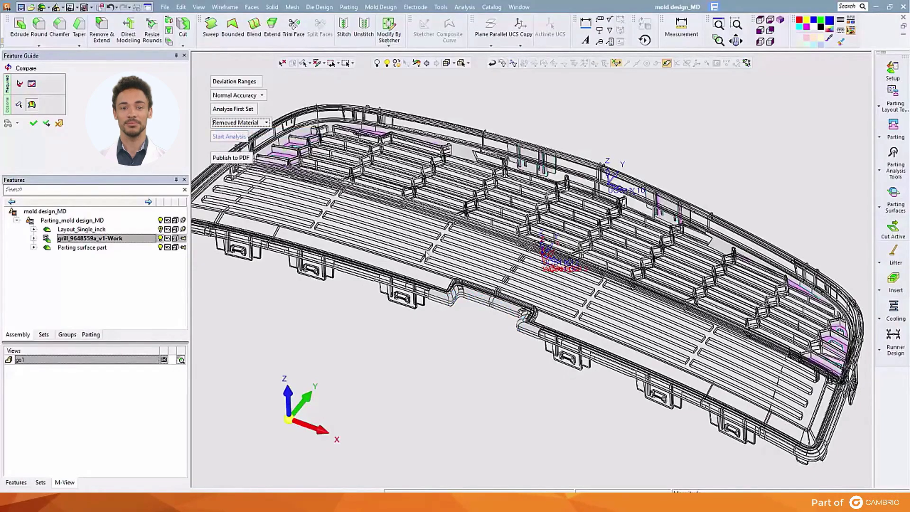
# Step: Examine the removed-material areas at the grille's end corner, along the honeycomb ribs and on the rear rim
pyautogui.keyDown('ctrl'); pyautogui.moveTo(428, 255); pyautogui.dragTo(201, 211, button='middle'); pyautogui.keyUp('ctrl')
pyautogui.scroll(3, 659, 233)
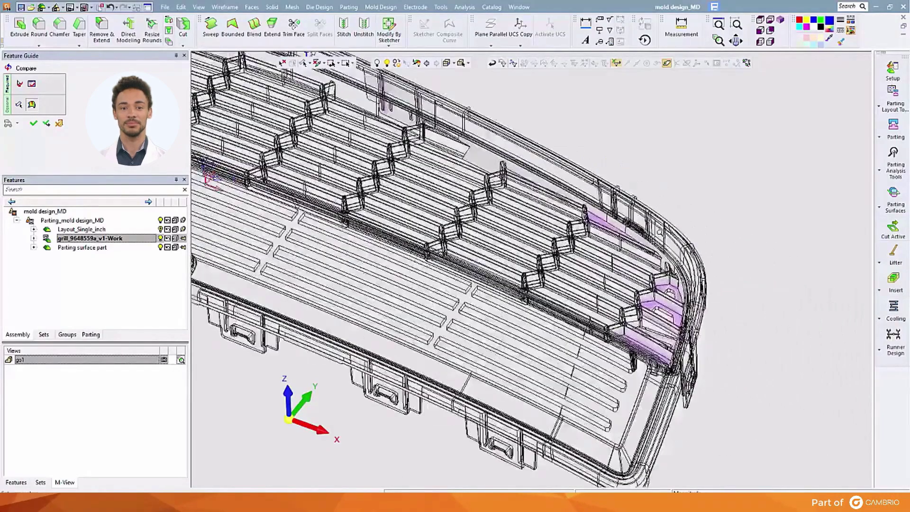
pyautogui.scroll(3, 659, 232)
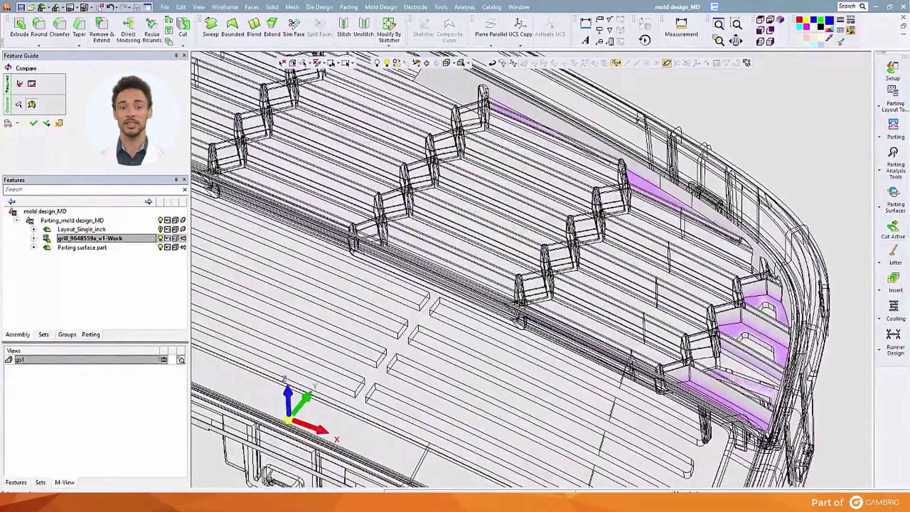
pyautogui.scroll(-5, 674, 172)
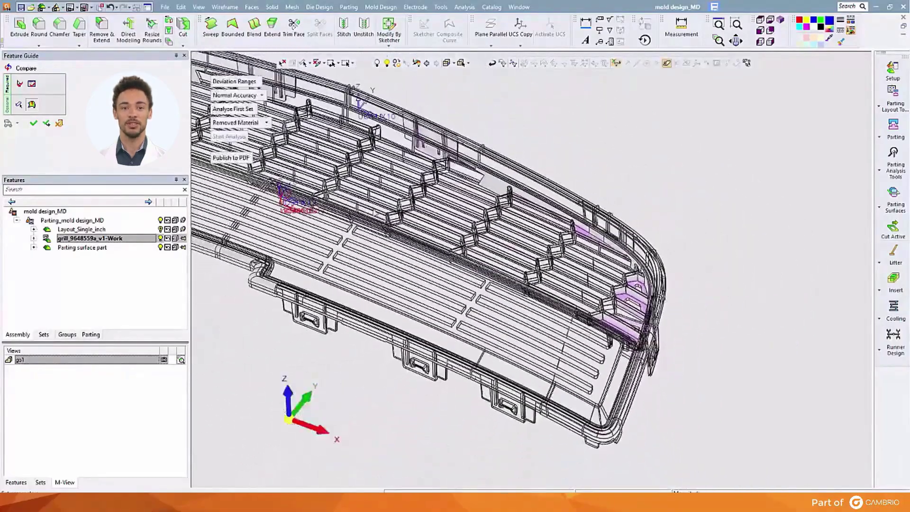
pyautogui.keyDown('ctrl'); pyautogui.moveTo(374, 211); pyautogui.dragTo(604, 344, button='middle'); pyautogui.keyUp('ctrl')
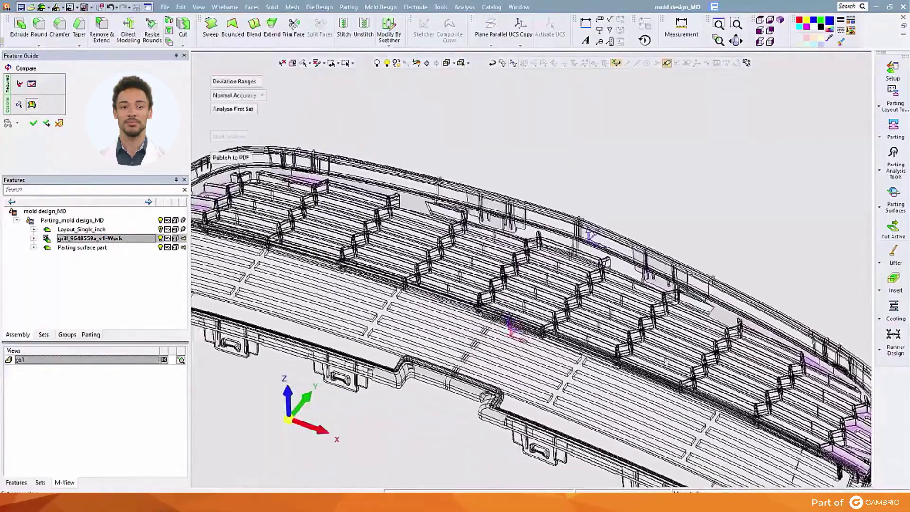
pyautogui.scroll(5, 674, 271)
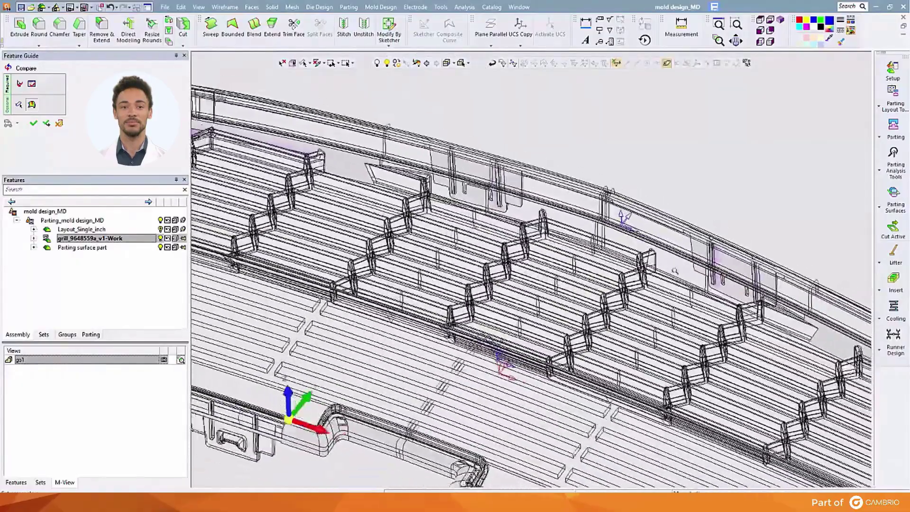
pyautogui.scroll(-2, 674, 271)
pyautogui.keyDown('ctrl'); pyautogui.moveTo(552, 313); pyautogui.dragTo(584, 220, button='middle'); pyautogui.keyUp('ctrl')
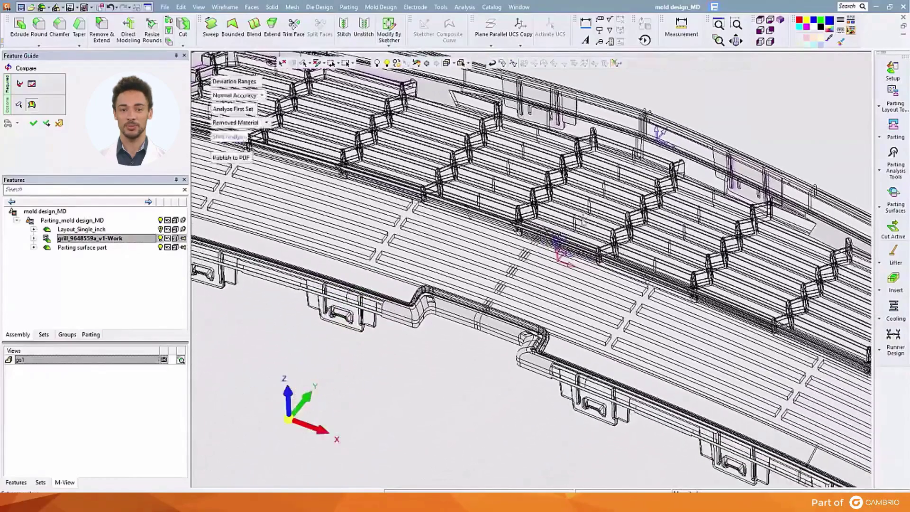
# Step: Limit the deviation display to added material and examine it across the whole grille and its front notch
pyautogui.click(266, 122)
pyautogui.click(243, 143)
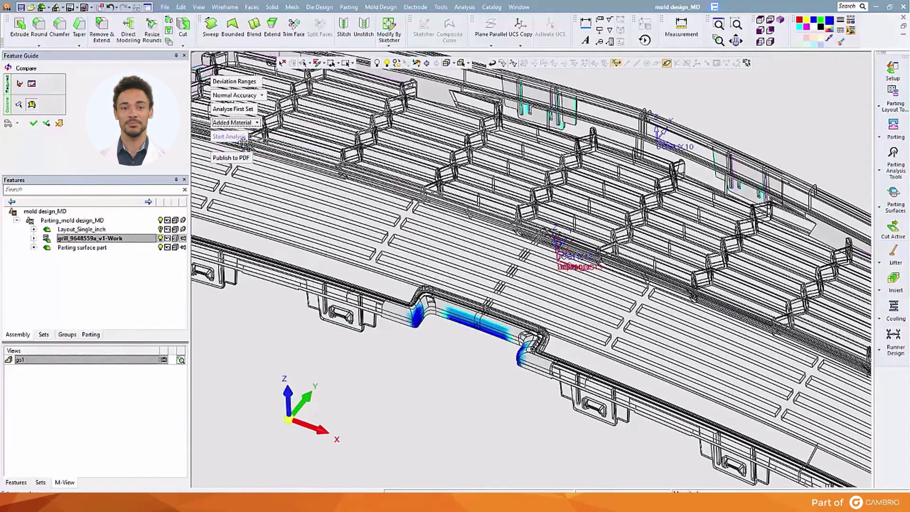
pyautogui.keyDown('ctrl'); pyautogui.moveTo(494, 194); pyautogui.dragTo(482, 323, button='right'); pyautogui.keyUp('ctrl')
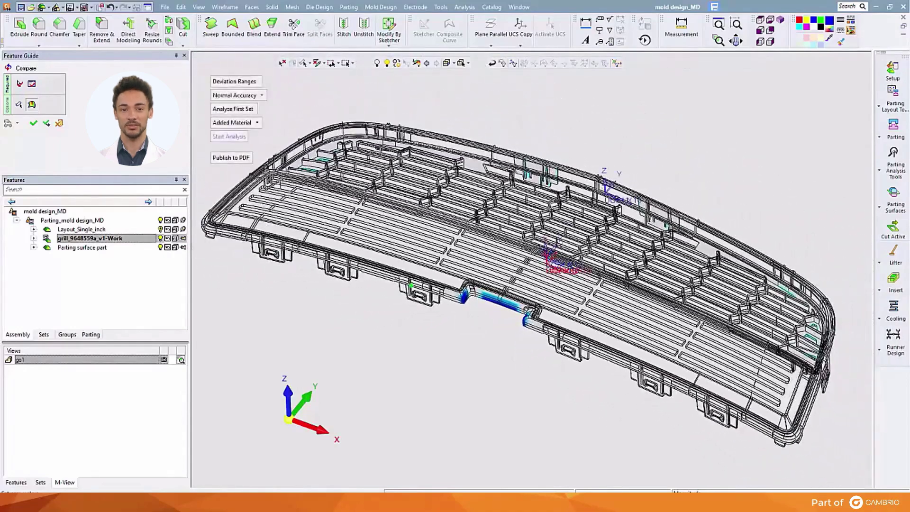
# Step: Show removed and added material together, then view the PDF publishing options for the deviation report without publishing it
pyautogui.click(259, 124)
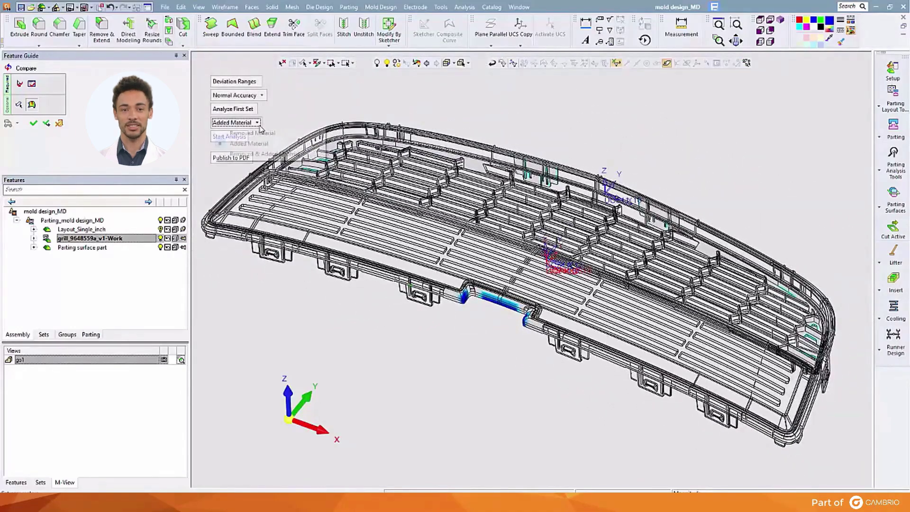
pyautogui.click(254, 155)
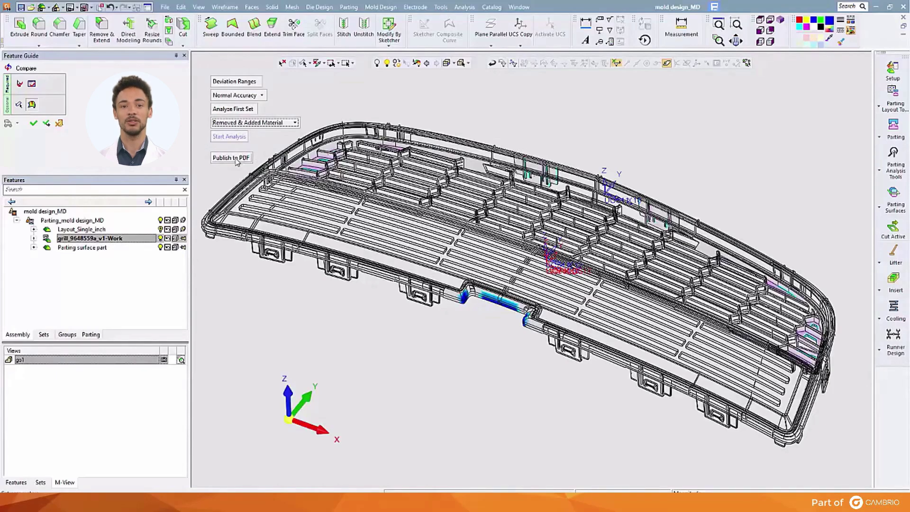
pyautogui.click(237, 162)
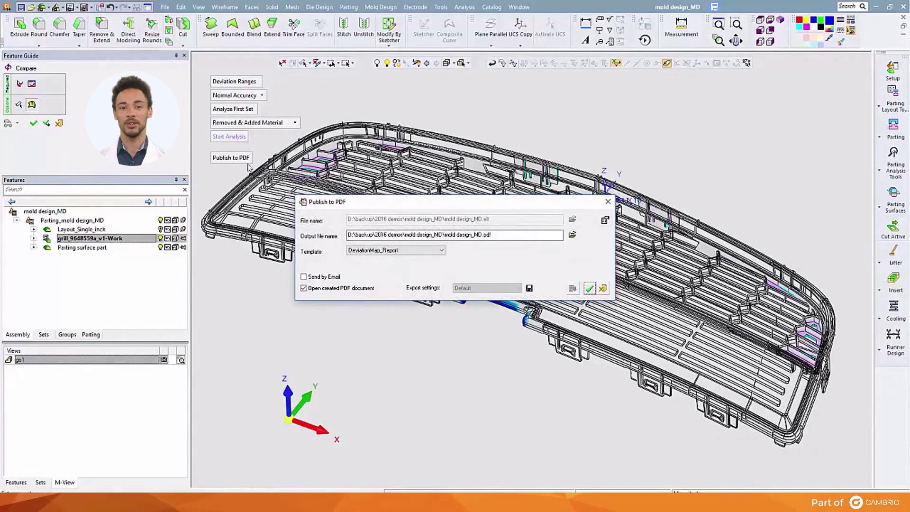
pyautogui.click(602, 288)
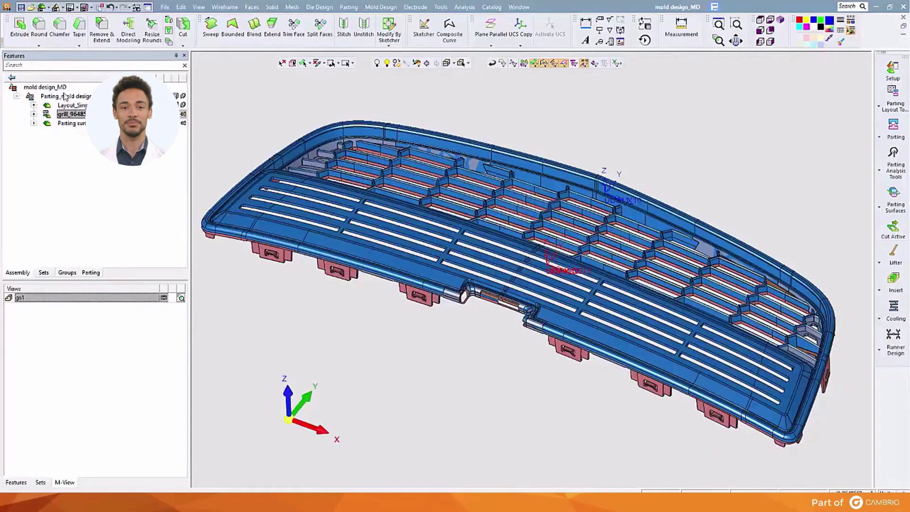
# Step: Activate the top assembly mold design_MD, restore view go1, and hide the Split-02 and Split-01 faces to examine the unassigned faces
pyautogui.doubleClick(63, 89)
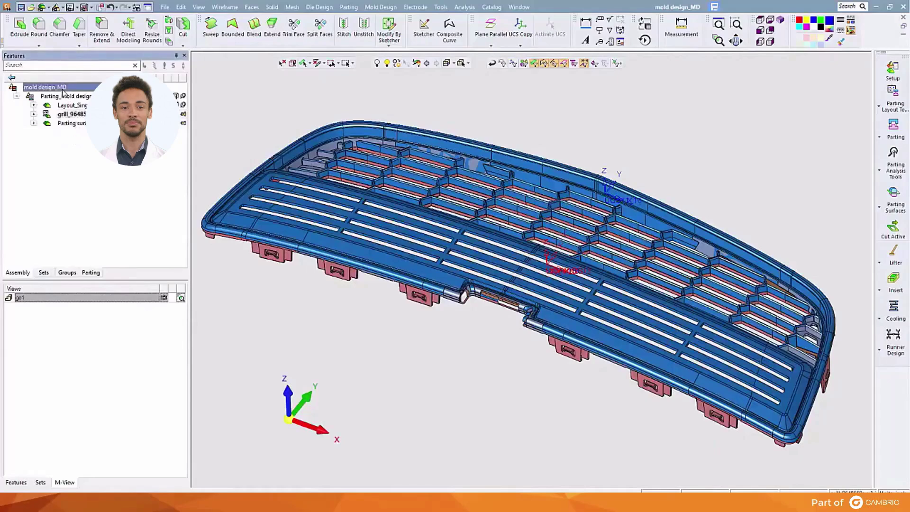
pyautogui.doubleClick(65, 298)
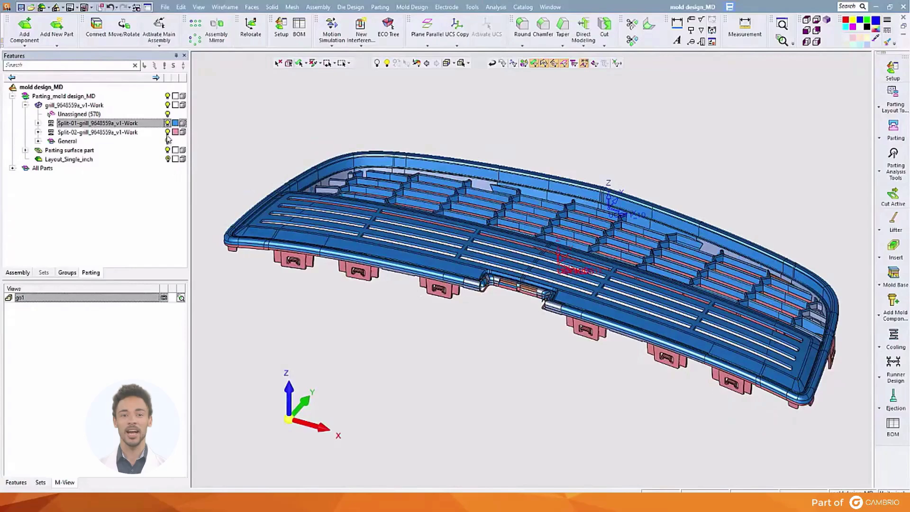
pyautogui.click(168, 133)
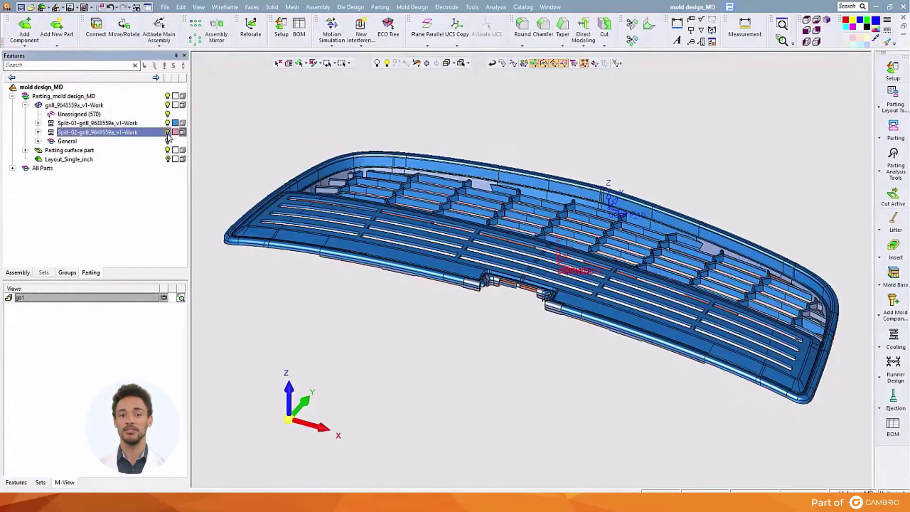
pyautogui.click(167, 123)
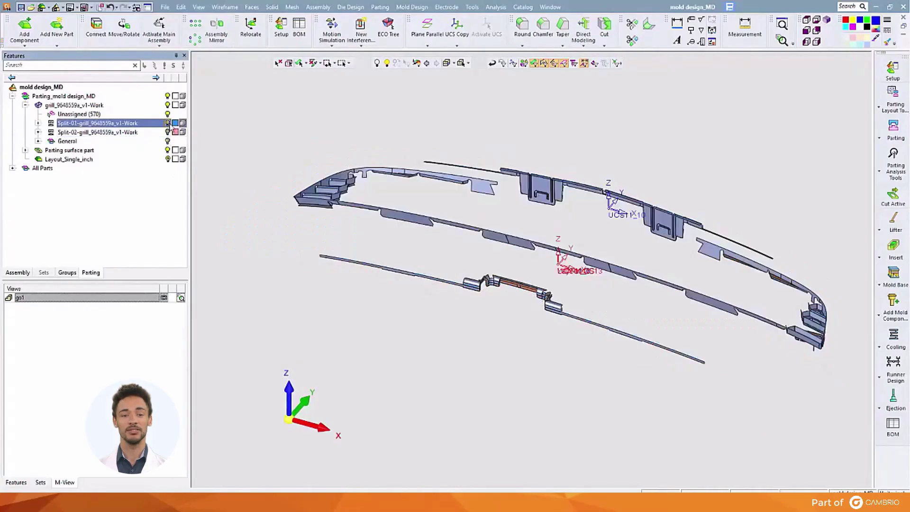
pyautogui.click(168, 123)
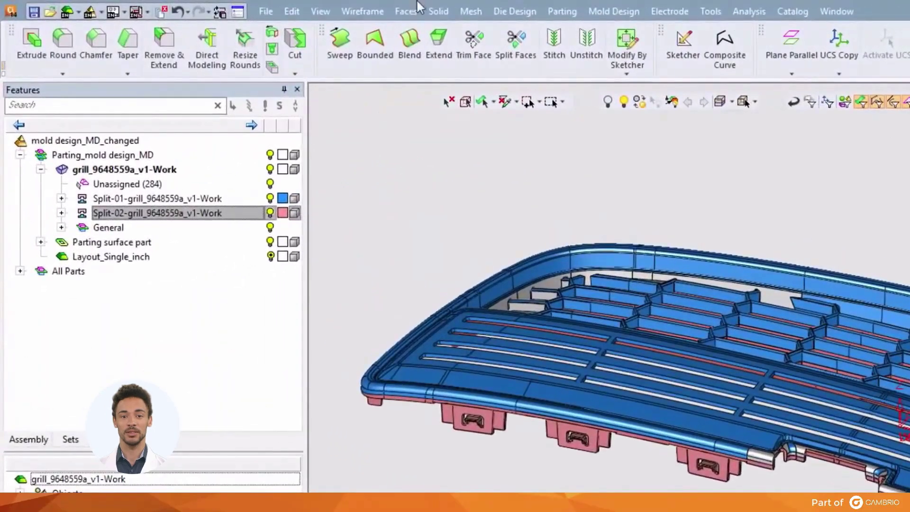
# Step: Stitch all faces of the grille work part in mold design_MD_changed together
pyautogui.click(414, 8)
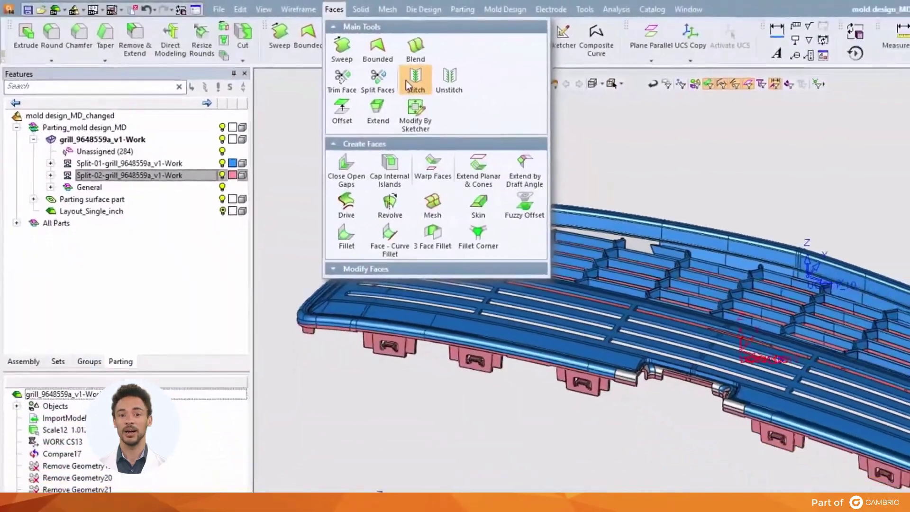
pyautogui.click(406, 80)
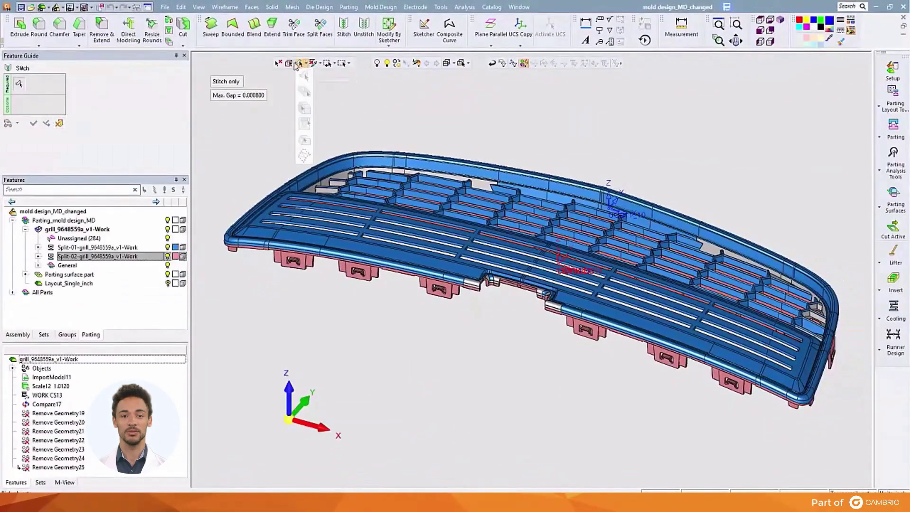
pyautogui.click(288, 64)
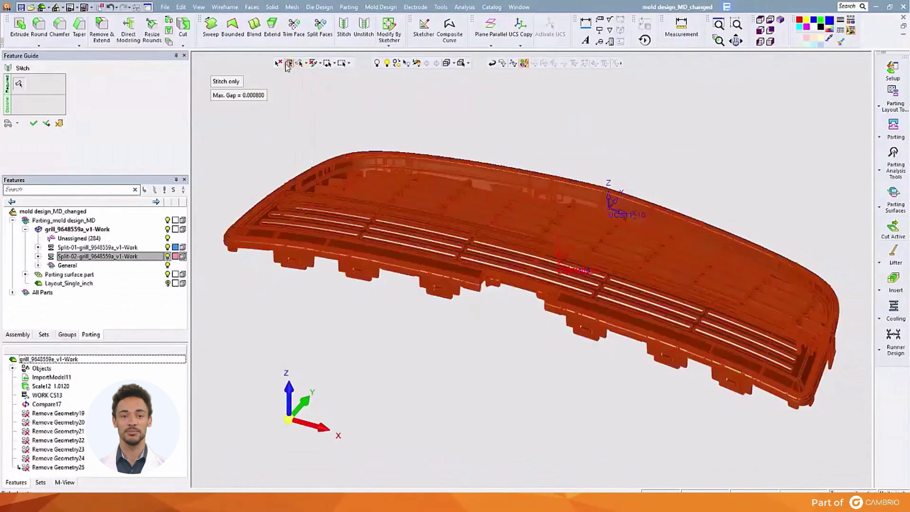
pyautogui.click(34, 125)
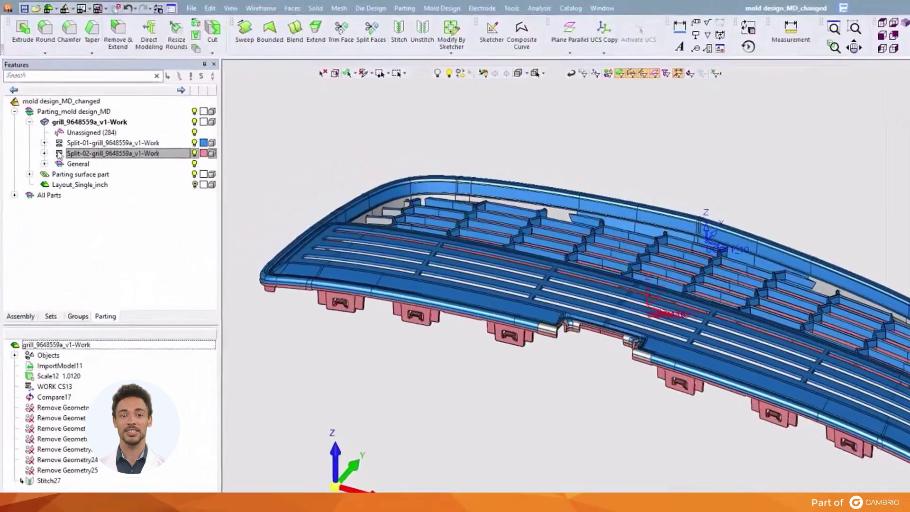
# Step: Edit the Split-01 direction, clear its marked faces, and rerun the analysis by draft angle to assign its faces again
pyautogui.click(66, 123)
pyautogui.rightClick(101, 192)
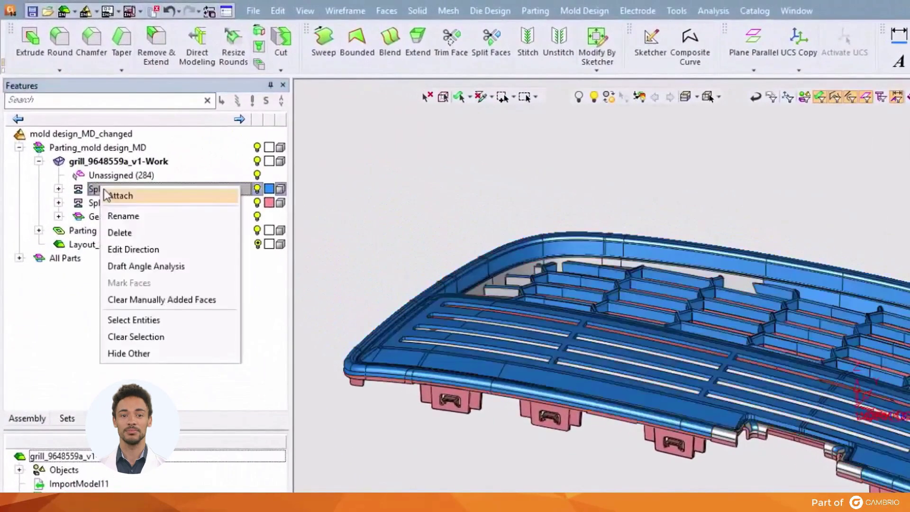
pyautogui.click(122, 251)
pyautogui.click(349, 269)
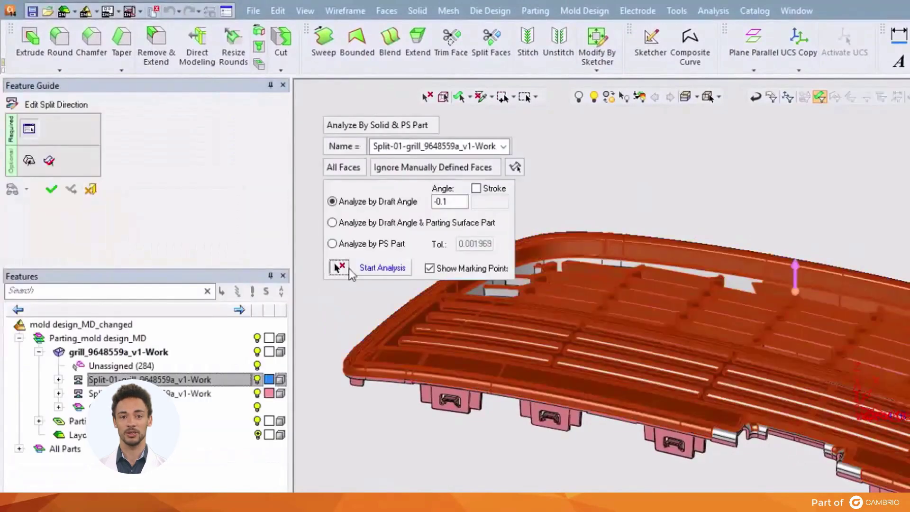
pyautogui.click(697, 273)
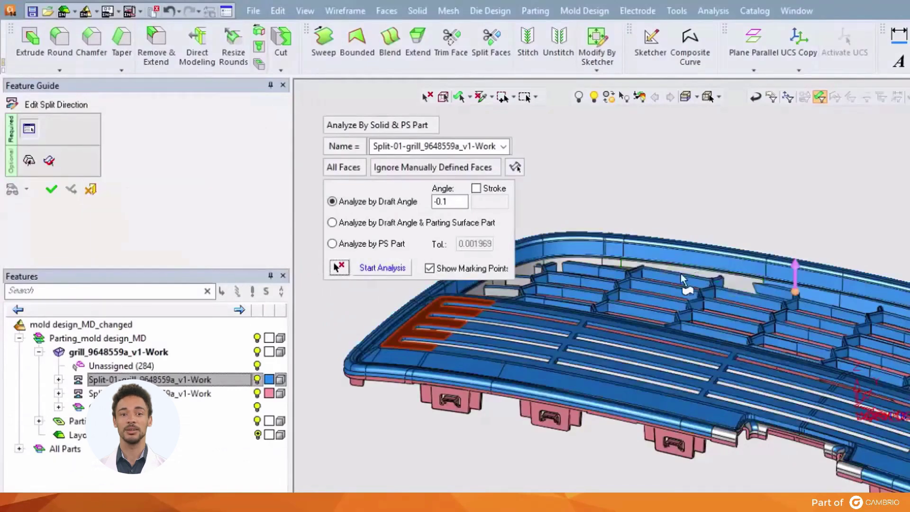
pyautogui.click(379, 272)
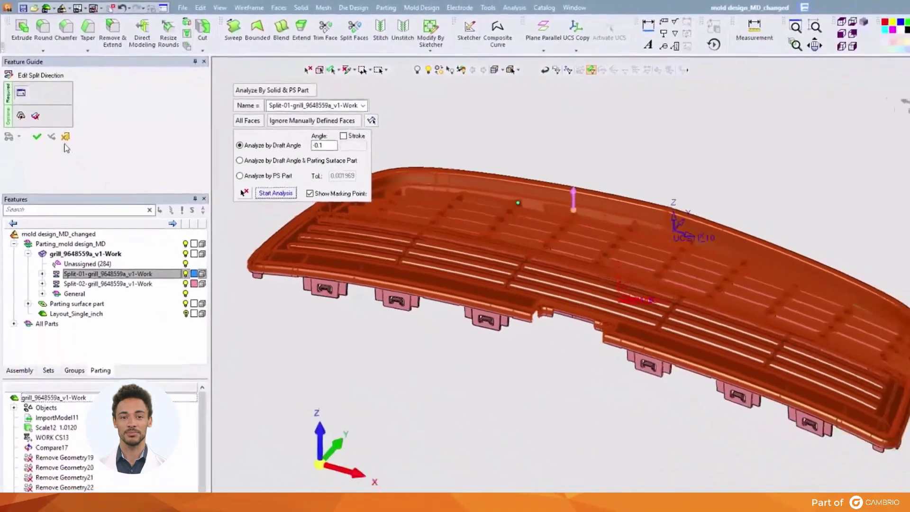
pyautogui.click(51, 190)
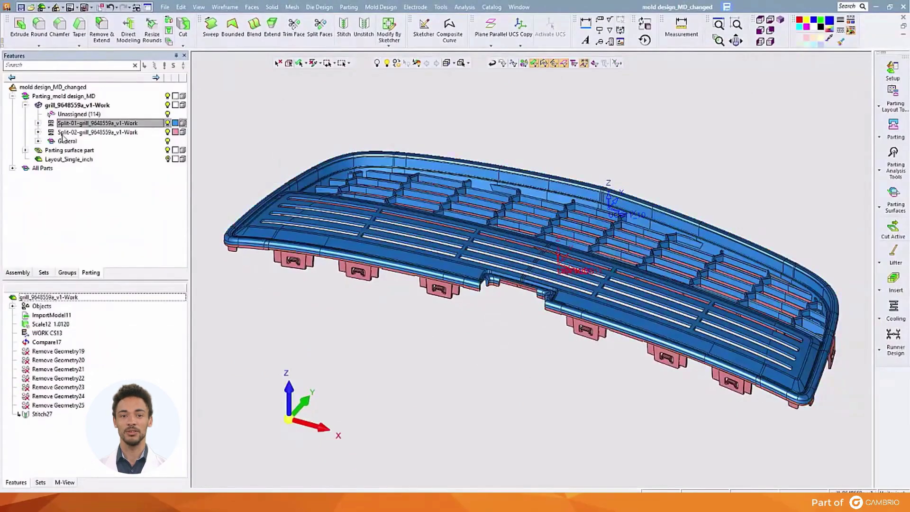
# Step: Edit the Split-02 direction, clear its marked faces, and rerun the analysis by draft angle, ignoring assigned faces
pyautogui.click(63, 134)
pyautogui.rightClick(63, 138)
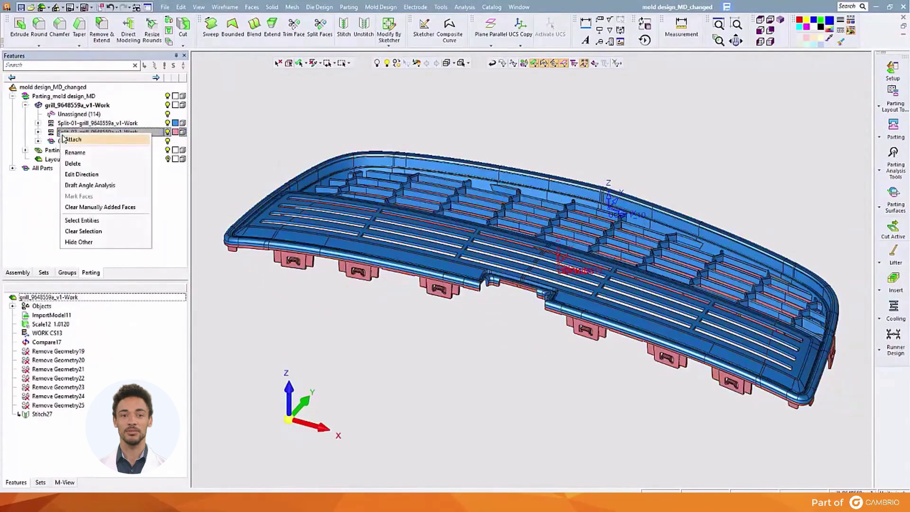
pyautogui.click(71, 175)
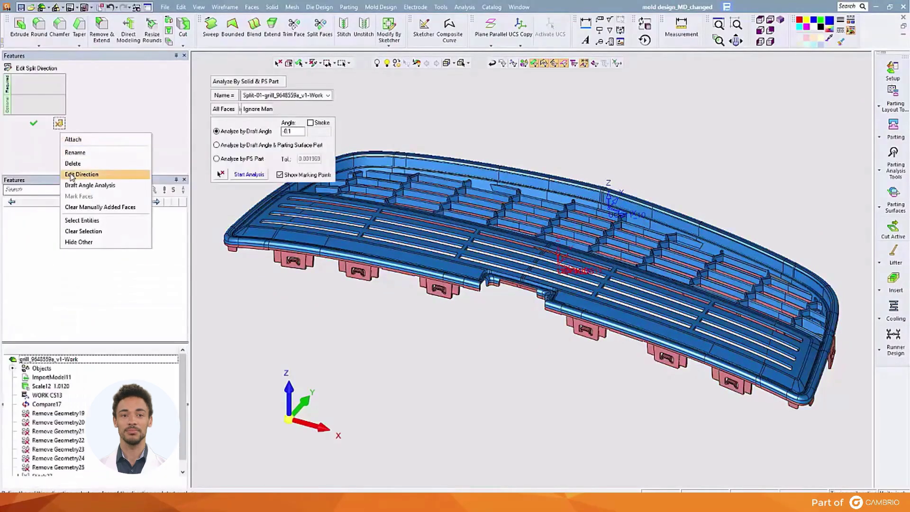
pyautogui.click(221, 175)
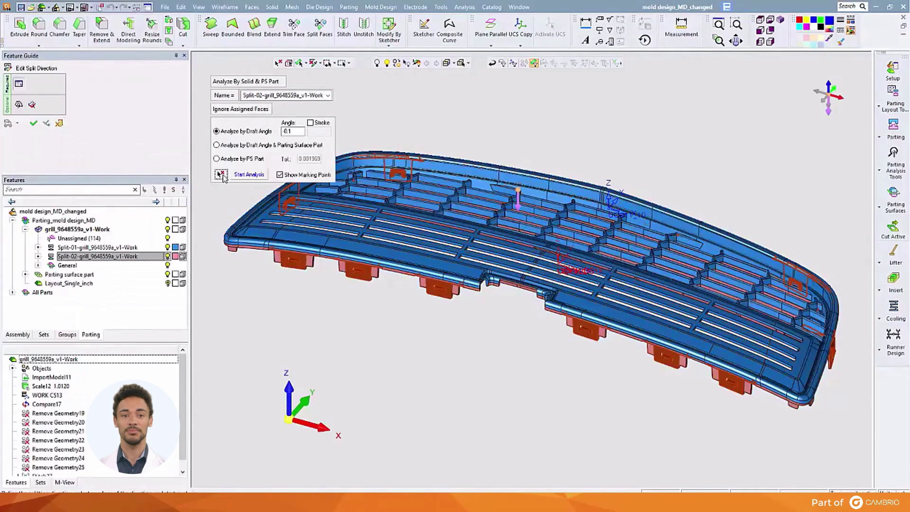
pyautogui.click(238, 175)
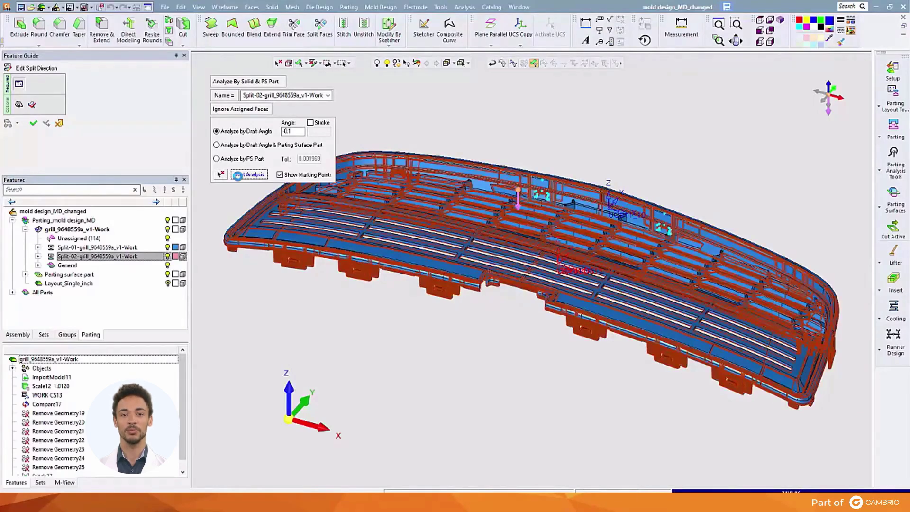
pyautogui.click(33, 124)
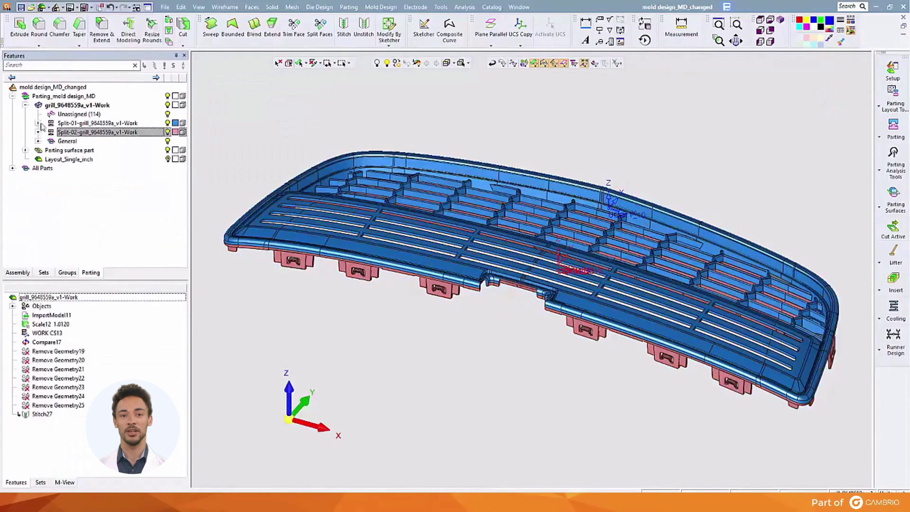
# Step: Start QuickSplit and slide the Split-01 and Split-02 faces about halfway apart to expose the unassigned faces
pyautogui.click(899, 134)
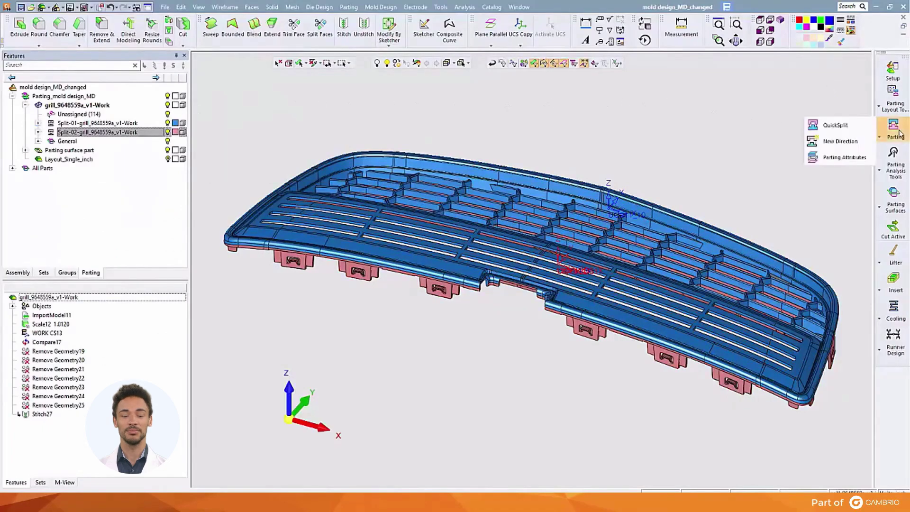
pyautogui.click(833, 125)
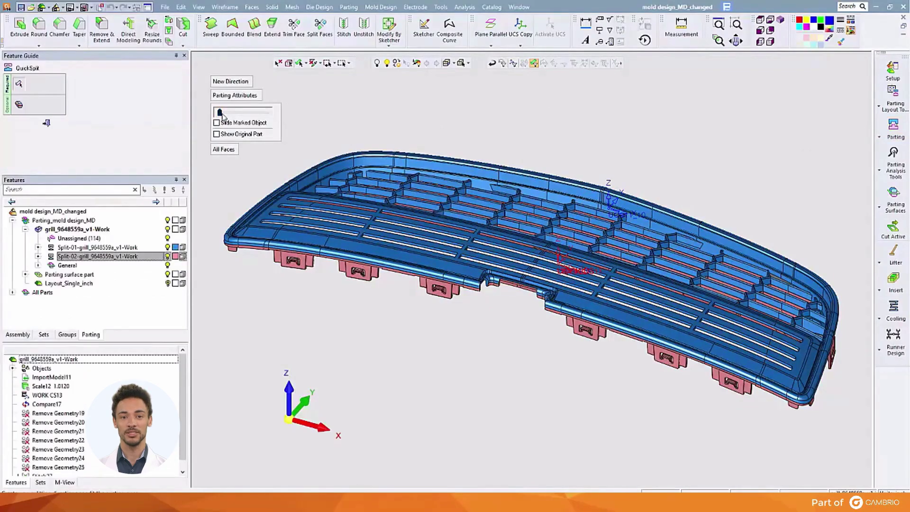
pyautogui.moveTo(220, 114); pyautogui.dragTo(244, 113)
# Step: Select the narrow unassigned strip faces near the grille's end and assign them to the blue Split-01 direction
pyautogui.moveTo(726, 251); pyautogui.dragTo(780, 288)
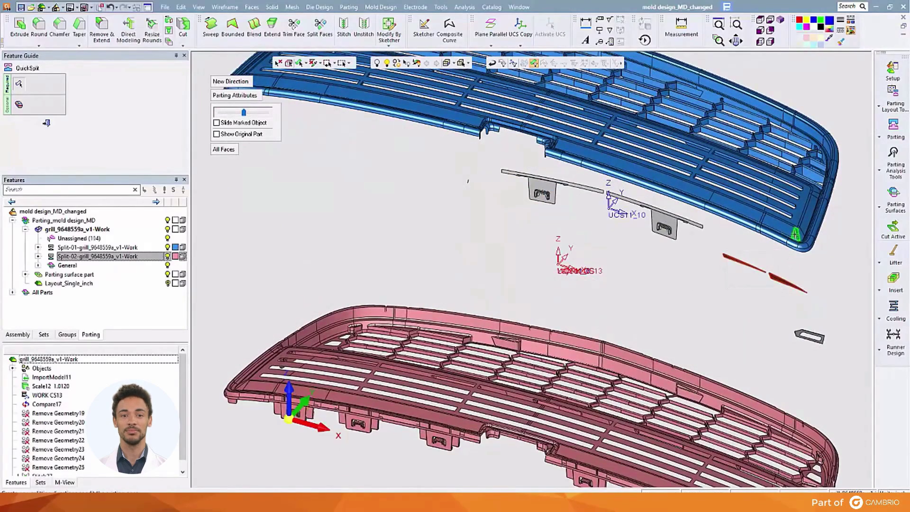
pyautogui.keyDown('ctrl'); pyautogui.moveTo(711, 265); pyautogui.dragTo(704, 317, button='right'); pyautogui.keyUp('ctrl')
pyautogui.moveTo(680, 252); pyautogui.dragTo(737, 297)
pyautogui.middleClick(716, 218)
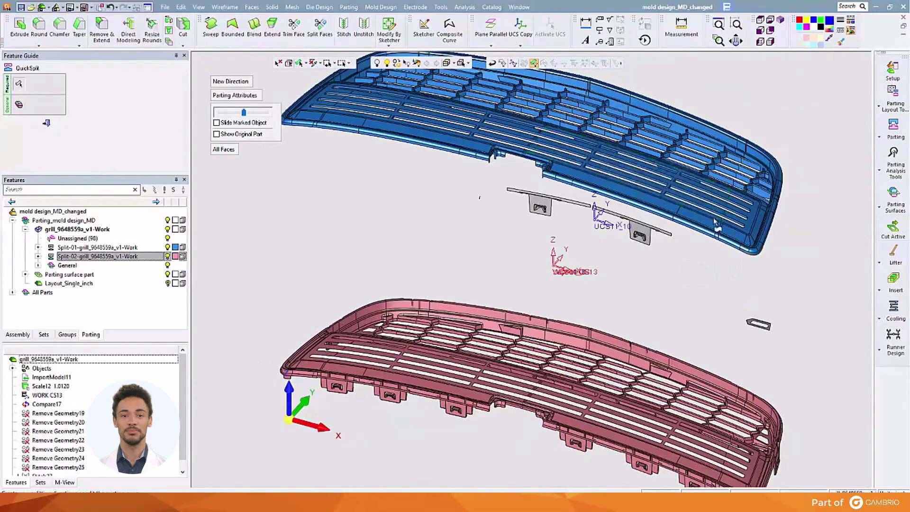
# Step: Select all remaining unassigned faces between the two split halves and assign them to the pink Split-02 direction
pyautogui.keyDown('ctrl'); pyautogui.moveTo(692, 231); pyautogui.dragTo(690, 218); pyautogui.keyUp('ctrl')
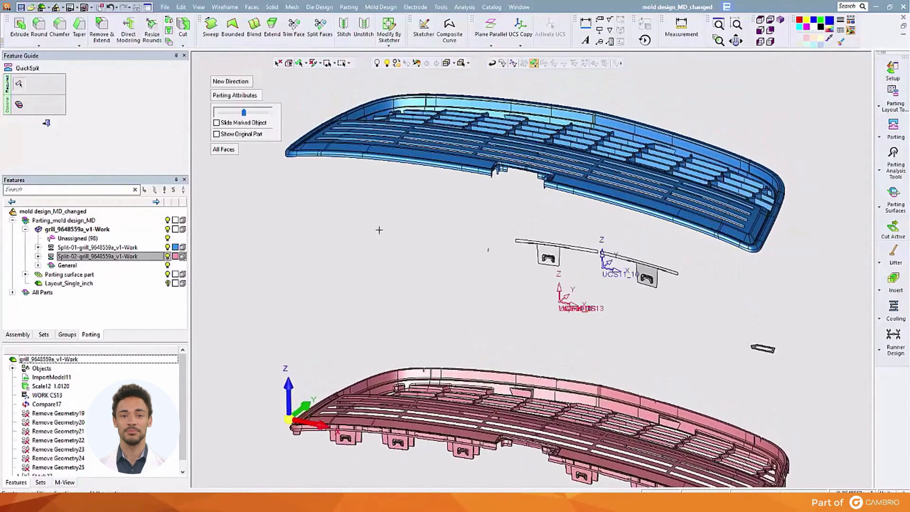
pyautogui.moveTo(397, 230); pyautogui.dragTo(675, 337)
pyautogui.moveTo(764, 341); pyautogui.dragTo(835, 384)
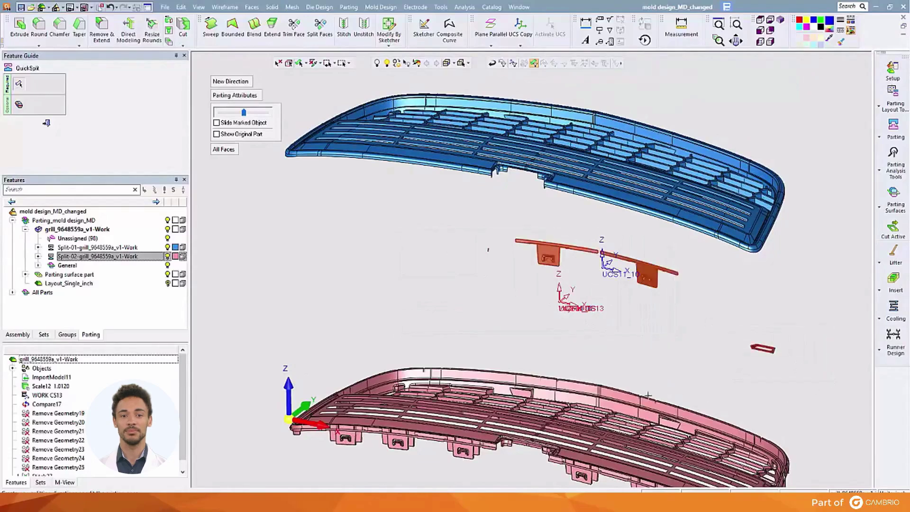
pyautogui.middleClick(539, 374)
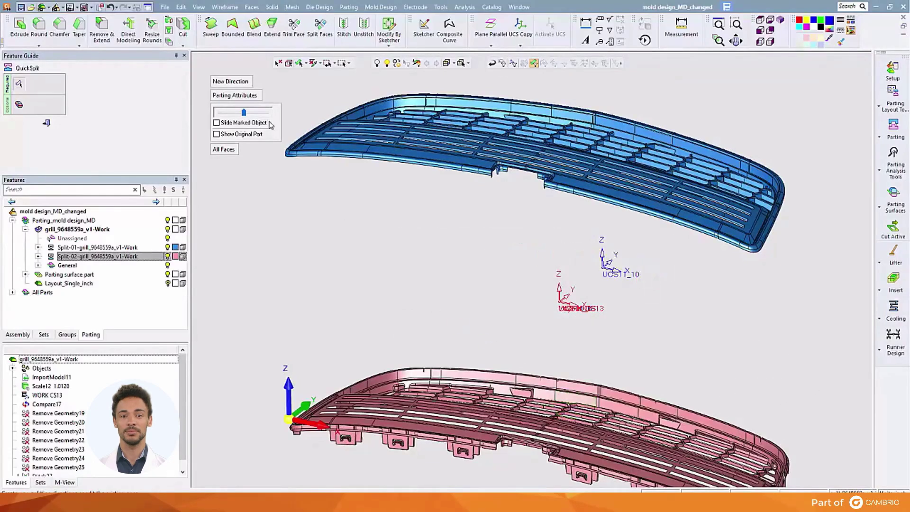
# Step: Slide the Split-01 and Split-02 faces fully back together and finish QuickSplit with the saved view go1 restored
pyautogui.moveTo(246, 114); pyautogui.dragTo(218, 114)
pyautogui.moveTo(518, 192)
pyautogui.mouseDown(button='middle')
pyautogui.moveTo(517, 235)
pyautogui.moveTo(523, 81)
pyautogui.moveTo(516, 156)
pyautogui.moveTo(524, 191)
pyautogui.mouseUp(button='middle')
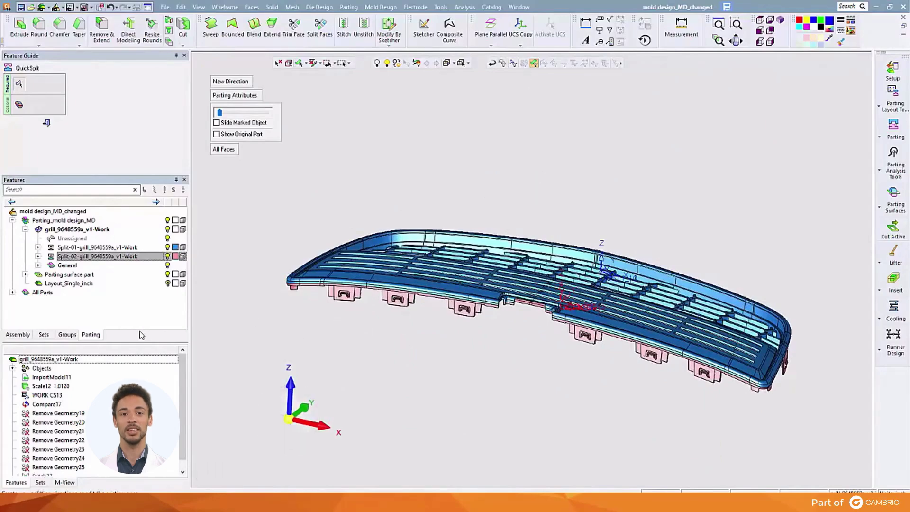
pyautogui.click(65, 483)
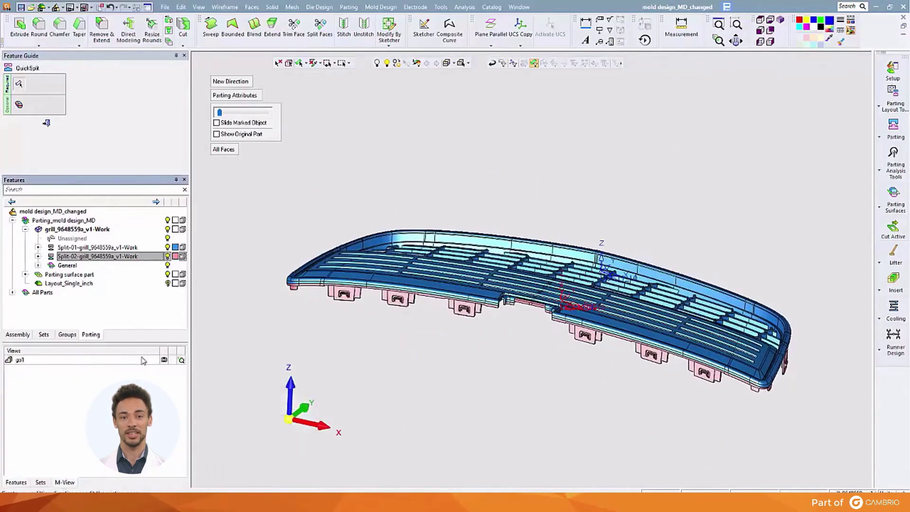
pyautogui.doubleClick(140, 359)
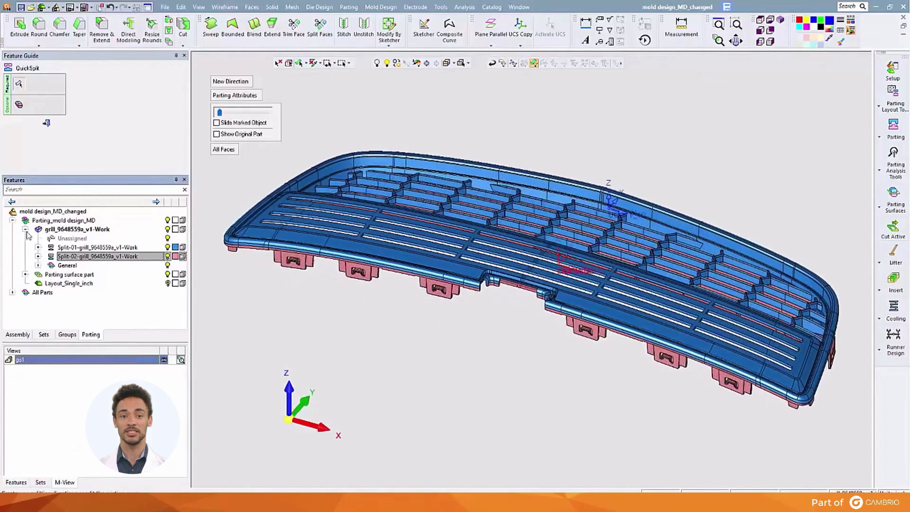
pyautogui.click(47, 124)
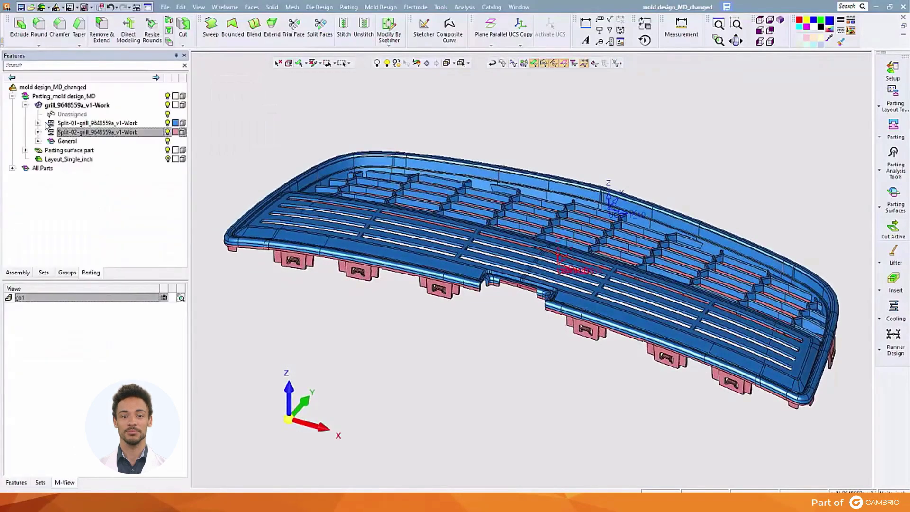